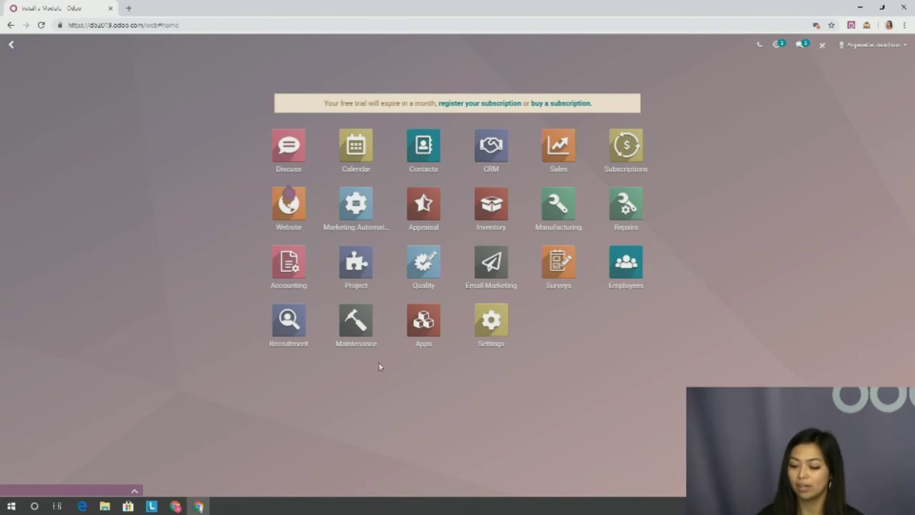
# Enlarge the page, open the Apps catalog and filter the modules to Installed
pyautogui.hotkey('ctrl', '+')
pyautogui.hotkey('ctrl', '+')
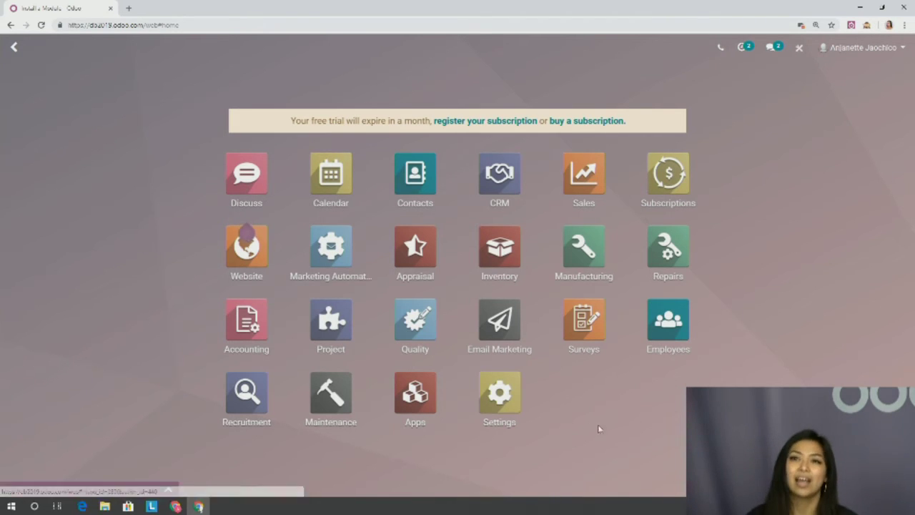
pyautogui.click(418, 408)
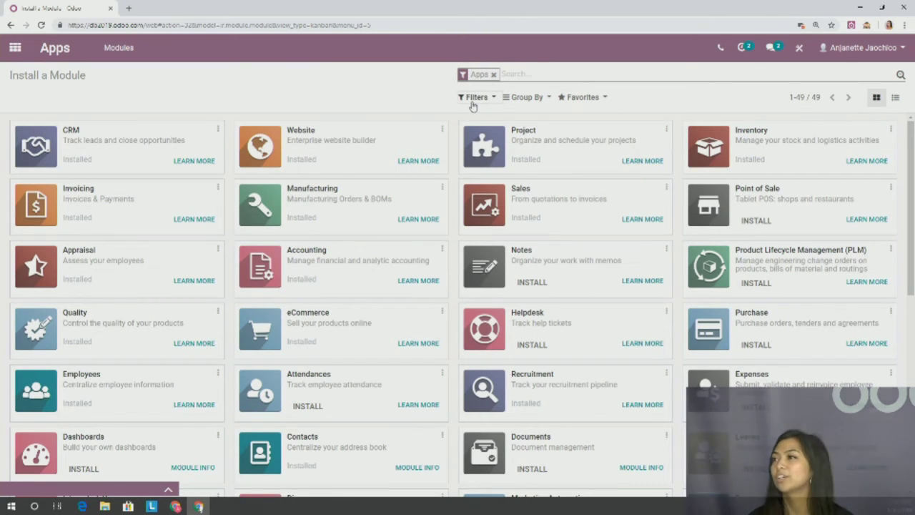
pyautogui.click(479, 102)
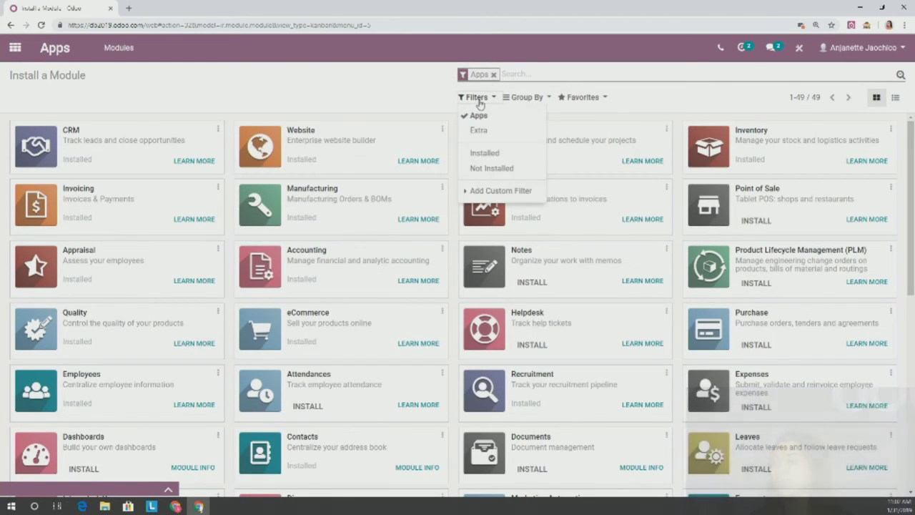
pyautogui.click(493, 153)
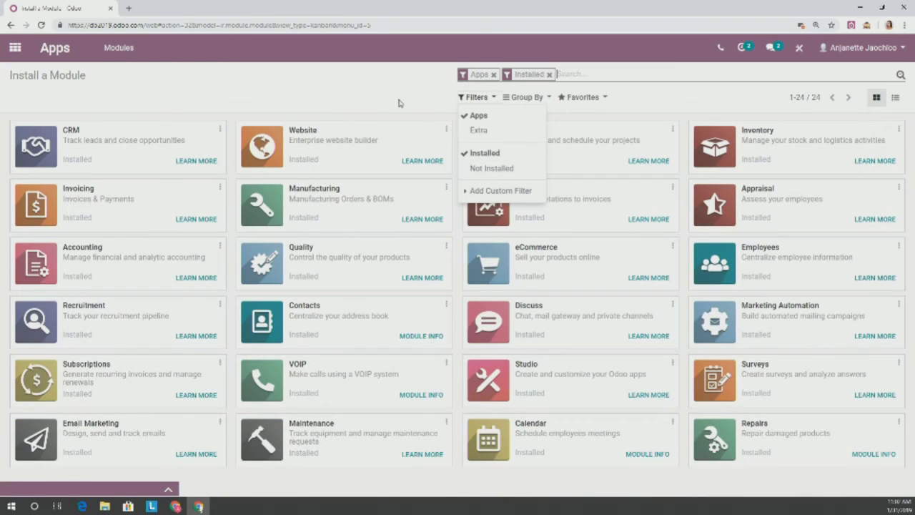
pyautogui.click(399, 103)
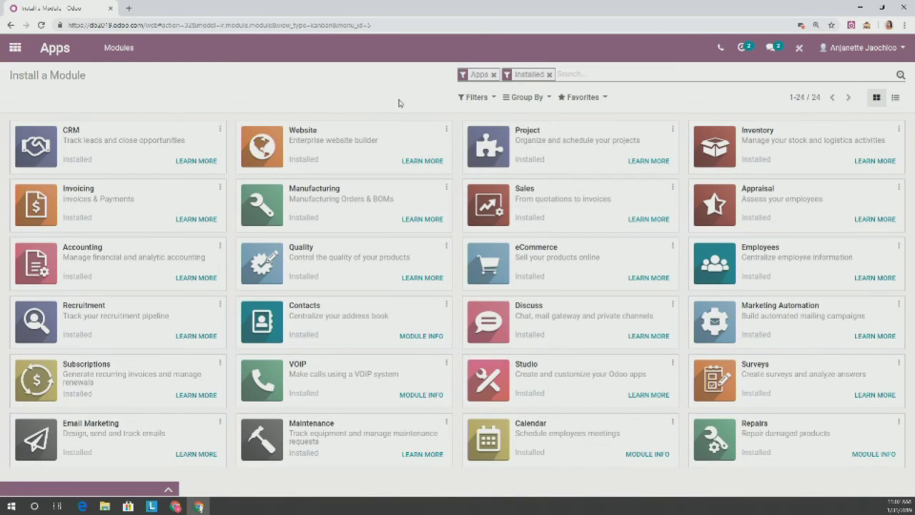
# Open the general settings, review the Asterisk (VoIP) options under Integrations, and discard any changes
pyautogui.click(15, 47)
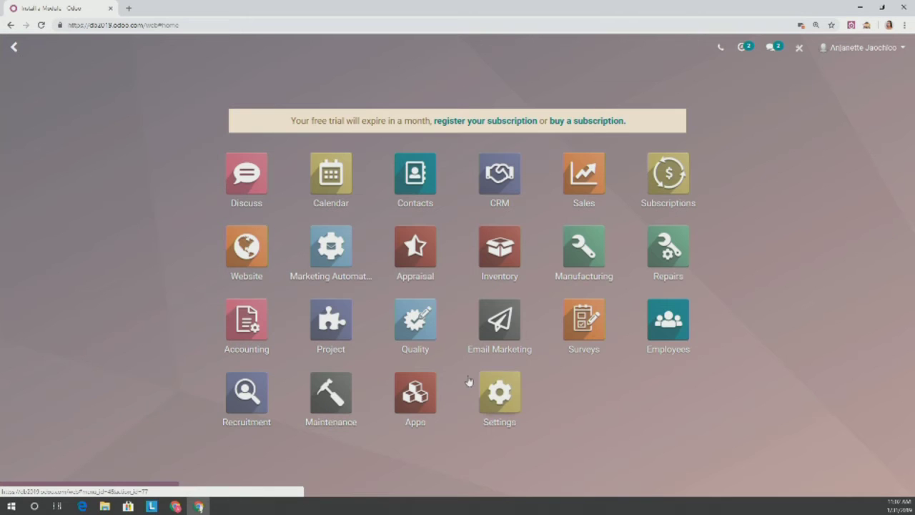
pyautogui.click(506, 399)
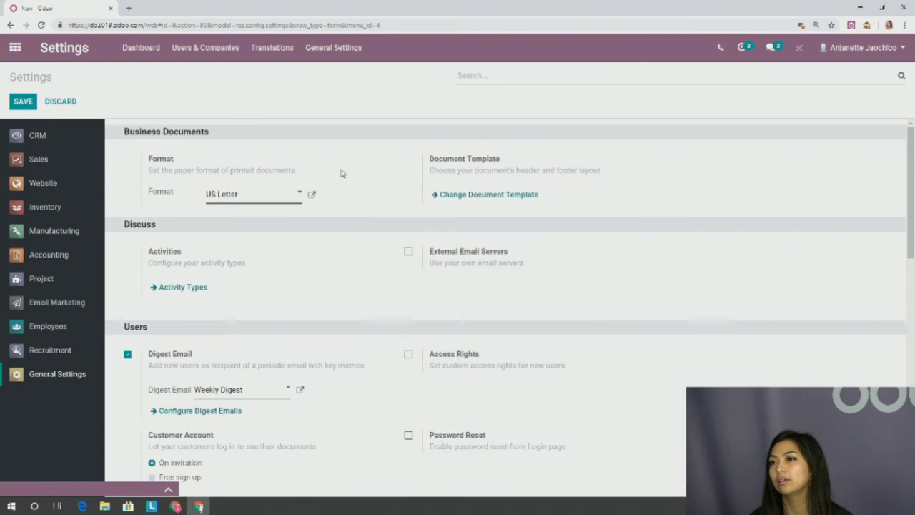
pyautogui.scroll(-5, 393, 207)
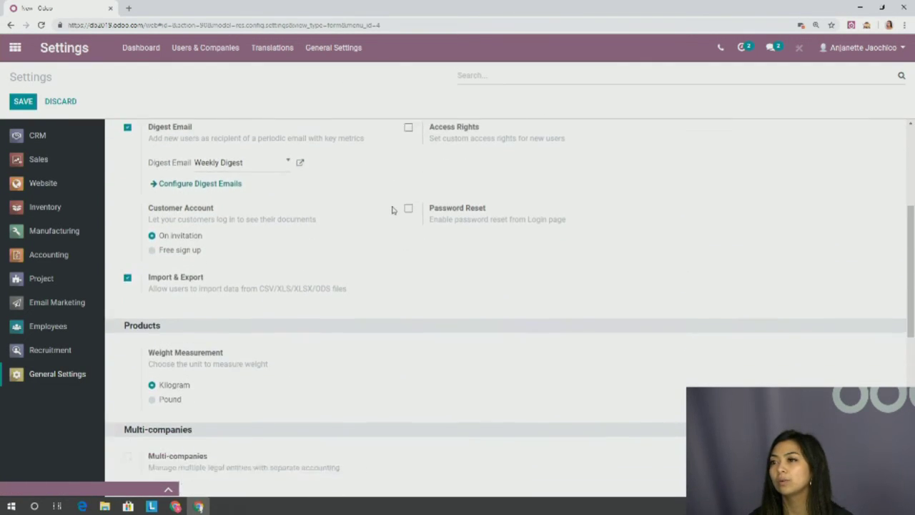
pyautogui.scroll(-5, 394, 211)
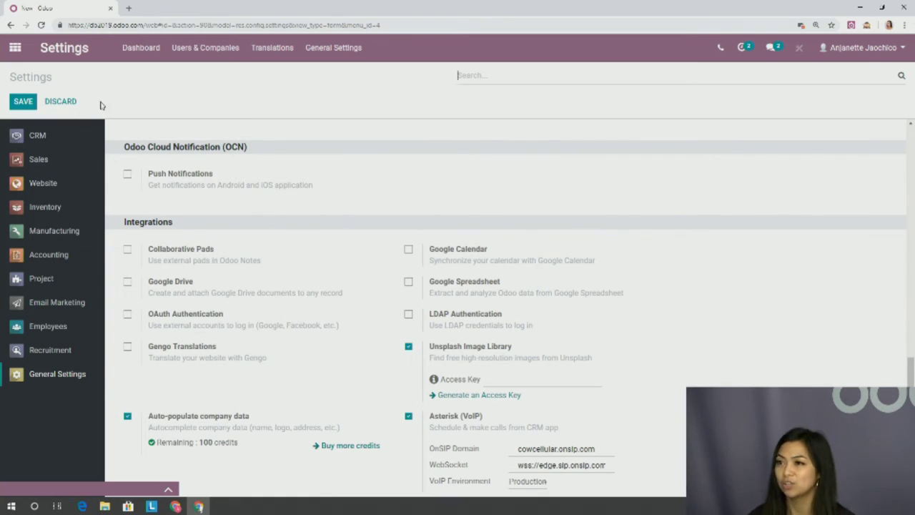
pyautogui.click(76, 106)
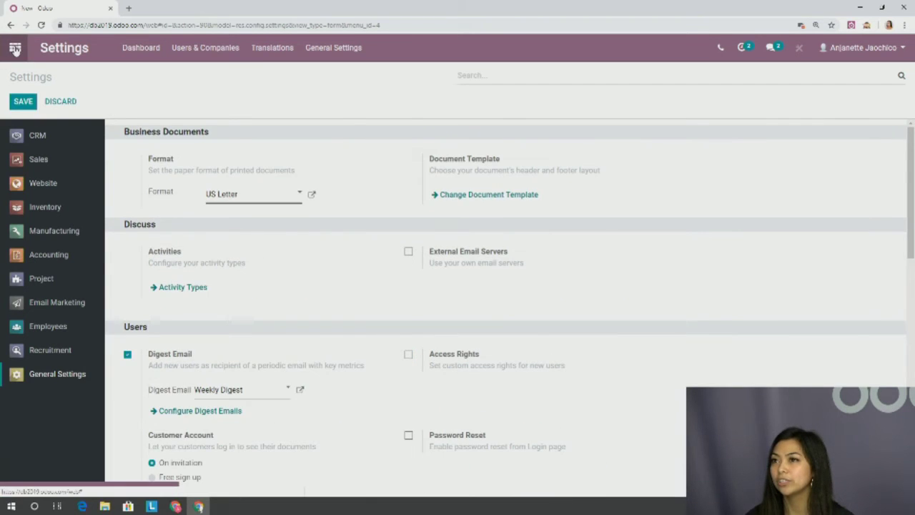
# Open the CRM pipeline, then accept the incoming call, hang up and close the call window
pyautogui.click(15, 47)
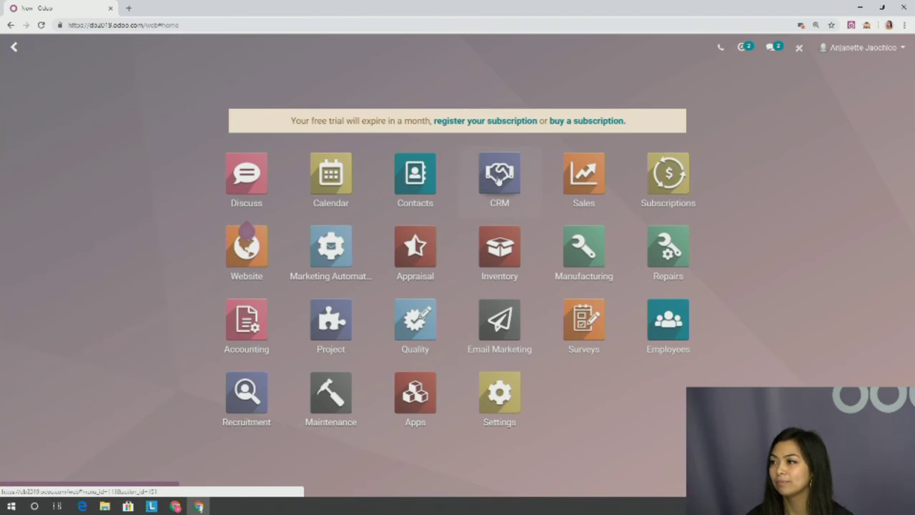
pyautogui.click(499, 178)
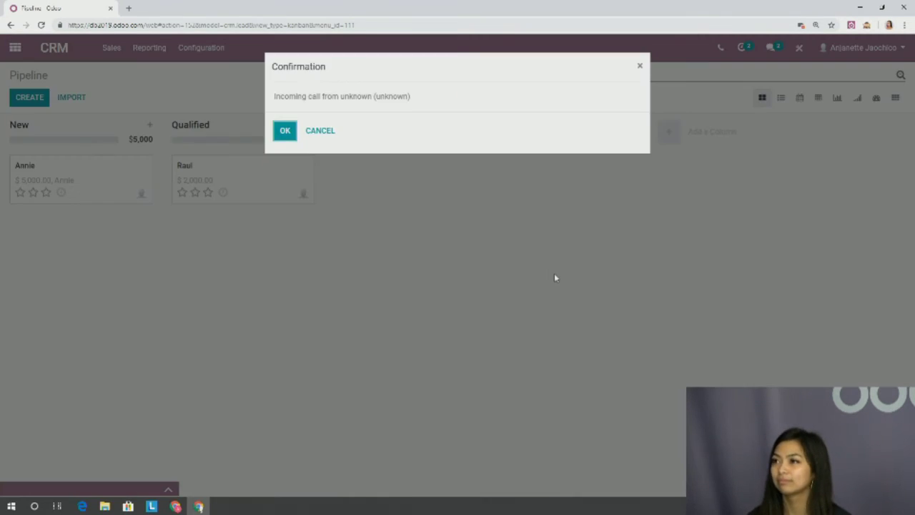
pyautogui.click(286, 134)
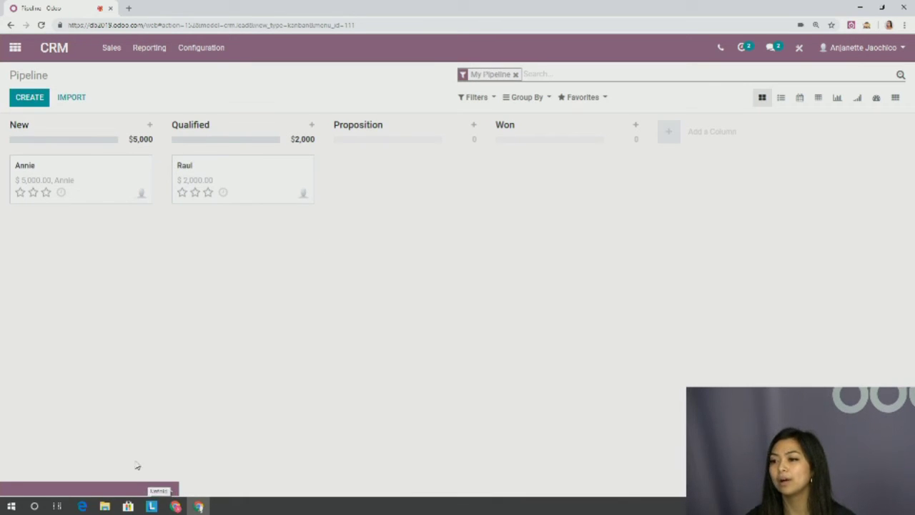
pyautogui.click(145, 492)
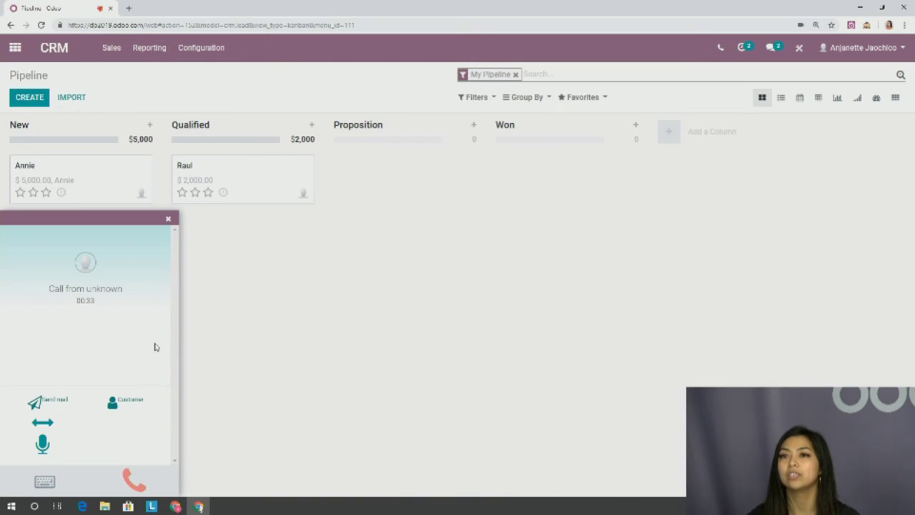
pyautogui.click(126, 476)
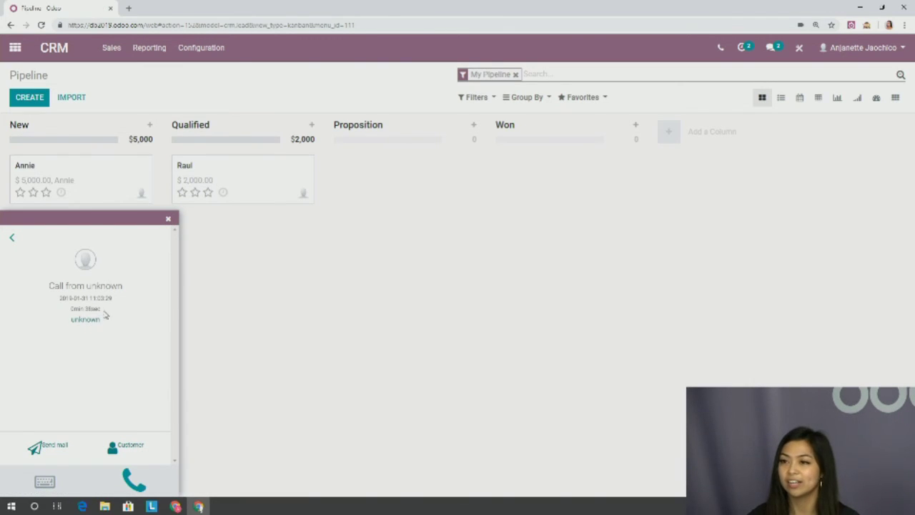
pyautogui.click(169, 219)
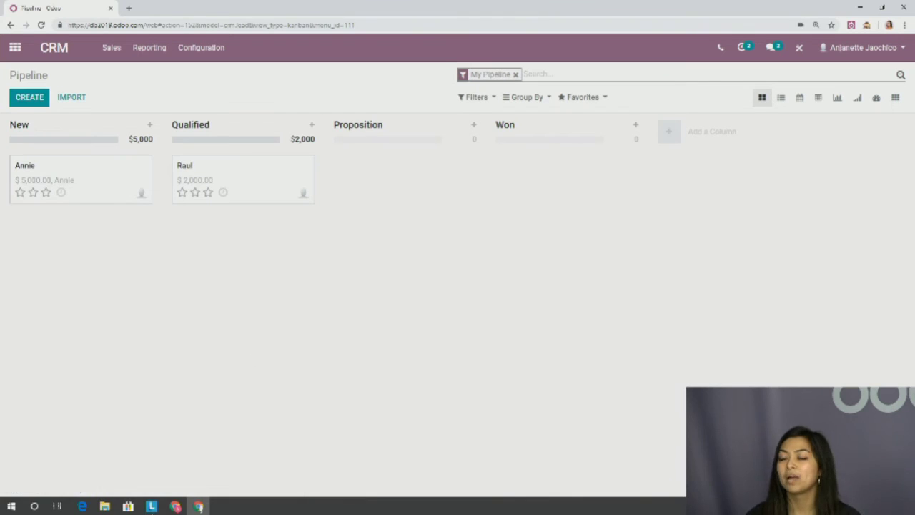
# Call the contact of the $5,000 opportunity in the New stage and open their customer record from the call
pyautogui.click(101, 194)
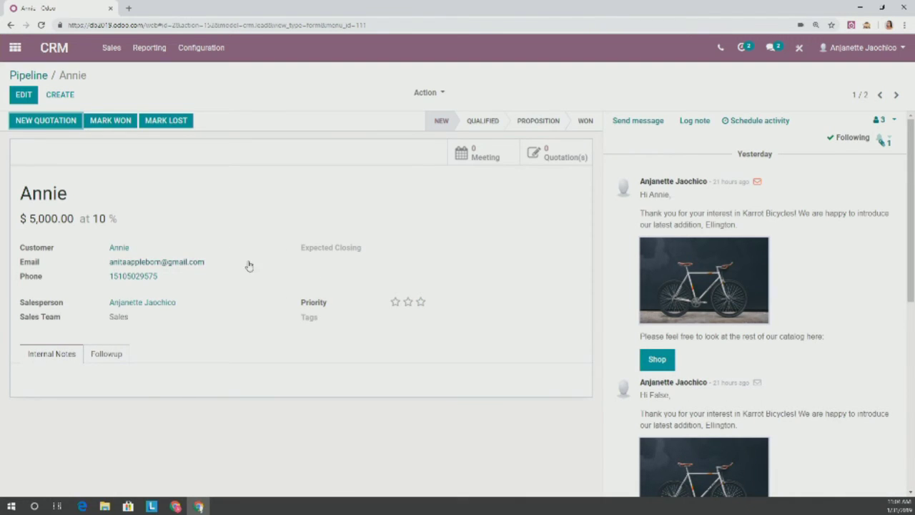
pyautogui.click(141, 279)
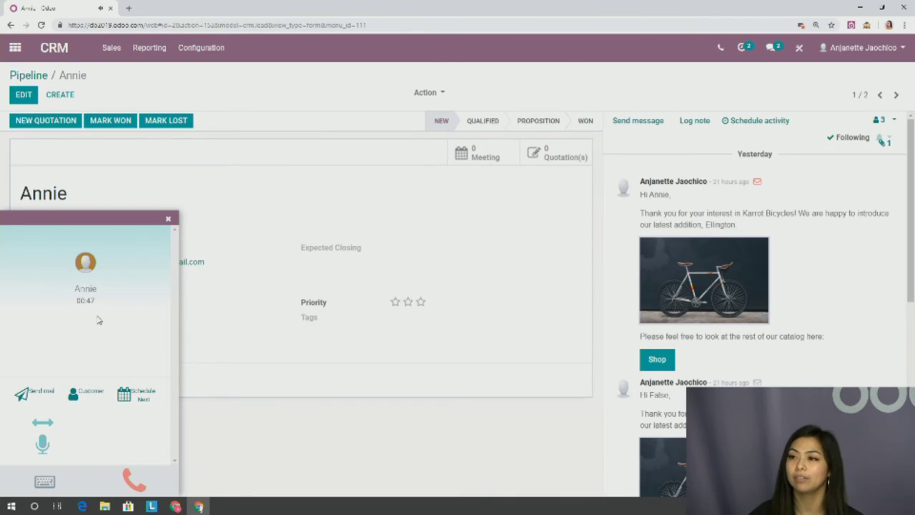
pyautogui.click(88, 397)
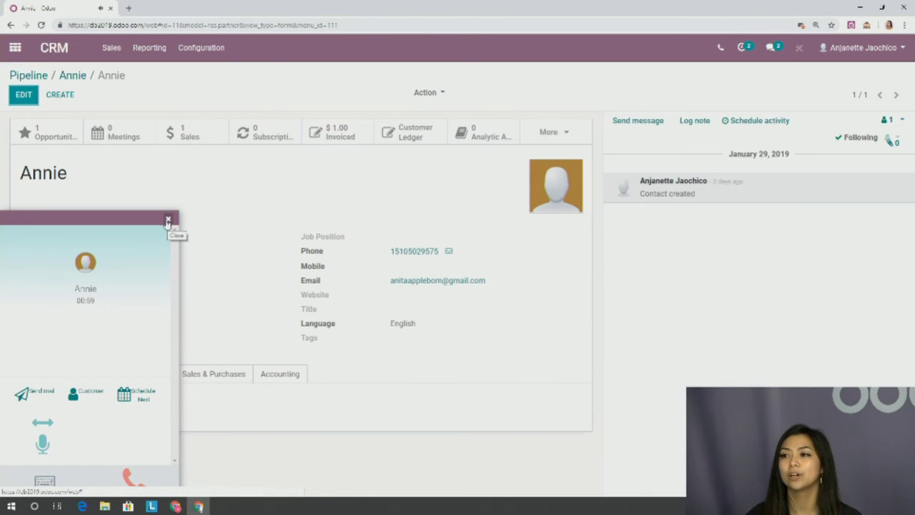
# Collapse the call window and open the customer's sales order from their record
pyautogui.click(107, 220)
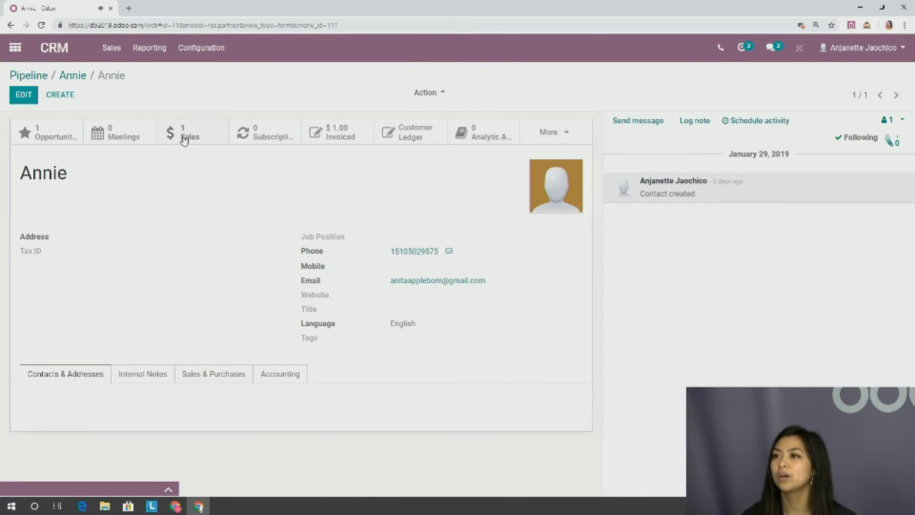
pyautogui.click(216, 145)
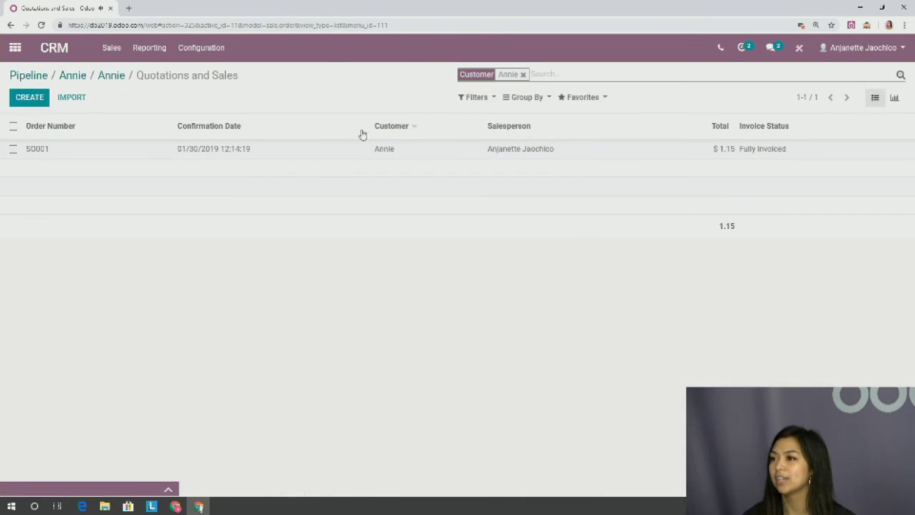
pyautogui.click(342, 150)
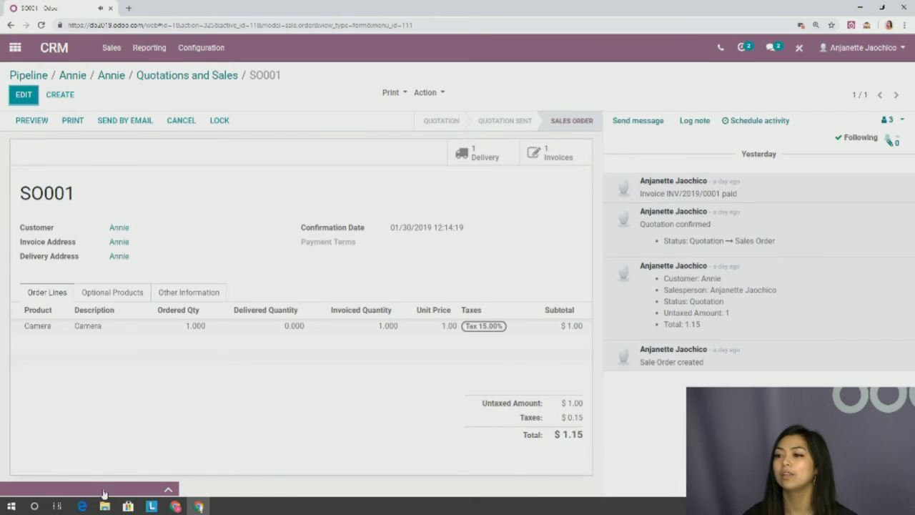
# Start an email from the ongoing call and apply the Partner Mass Mail template
pyautogui.click(104, 491)
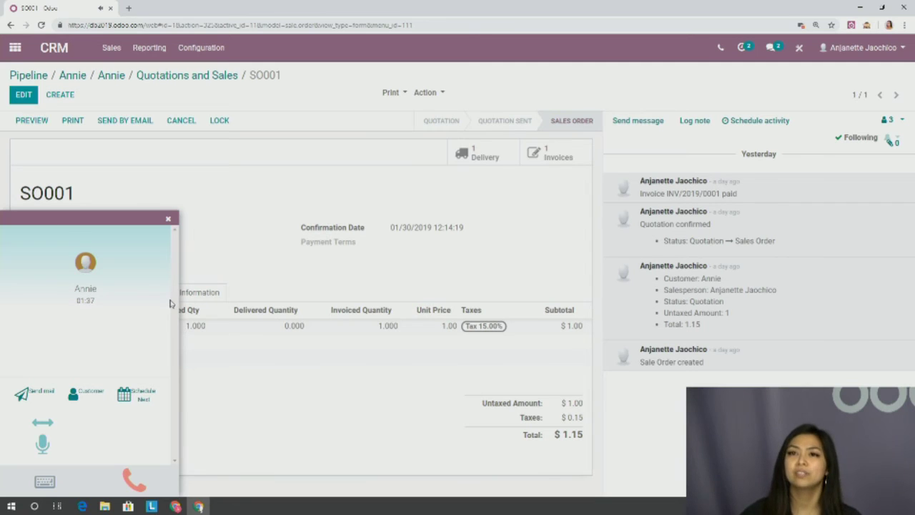
pyautogui.click(33, 395)
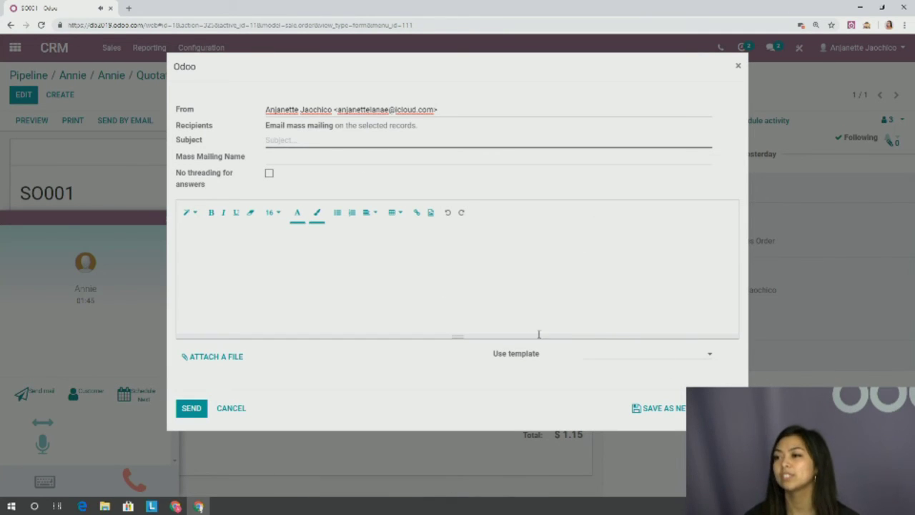
pyautogui.click(290, 289)
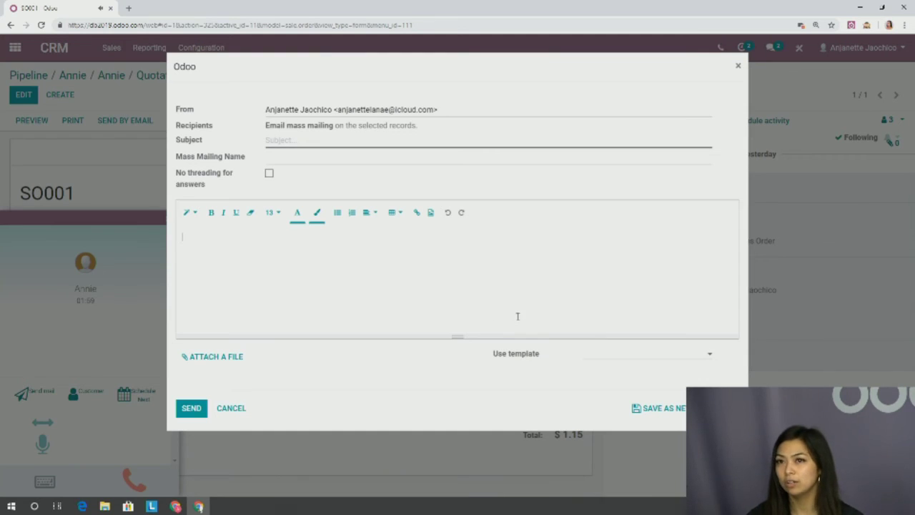
pyautogui.click(626, 359)
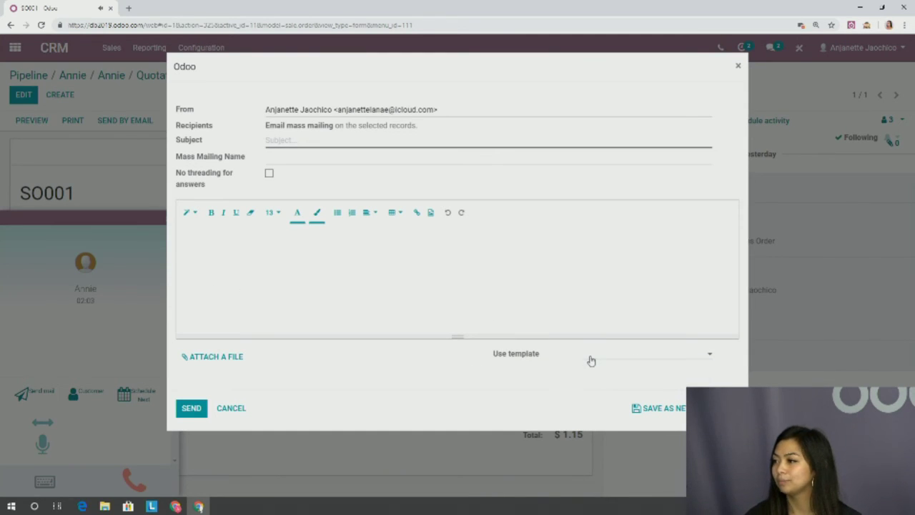
pyautogui.click(622, 371)
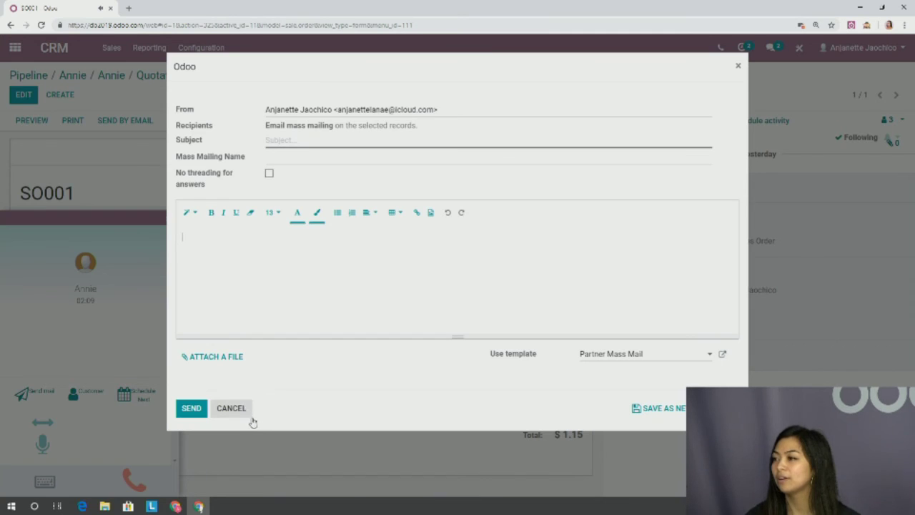
# Inspect the Partner Mass Mail template, cancel the email without sending it, and collapse the call window
pyautogui.click(721, 356)
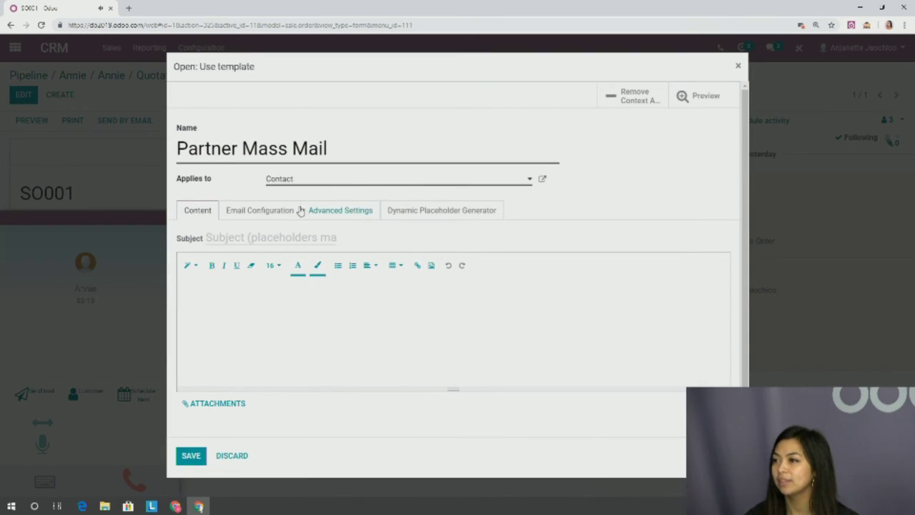
pyautogui.click(232, 457)
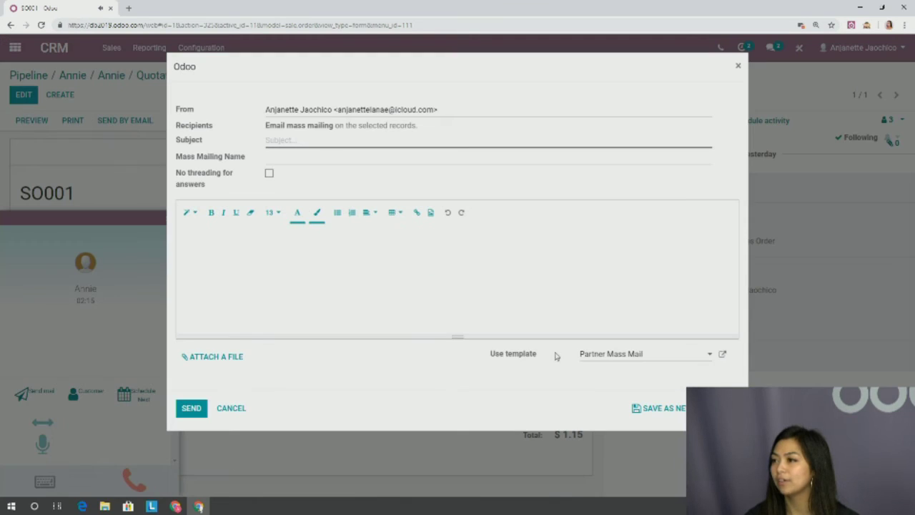
pyautogui.click(684, 361)
pyautogui.click(509, 389)
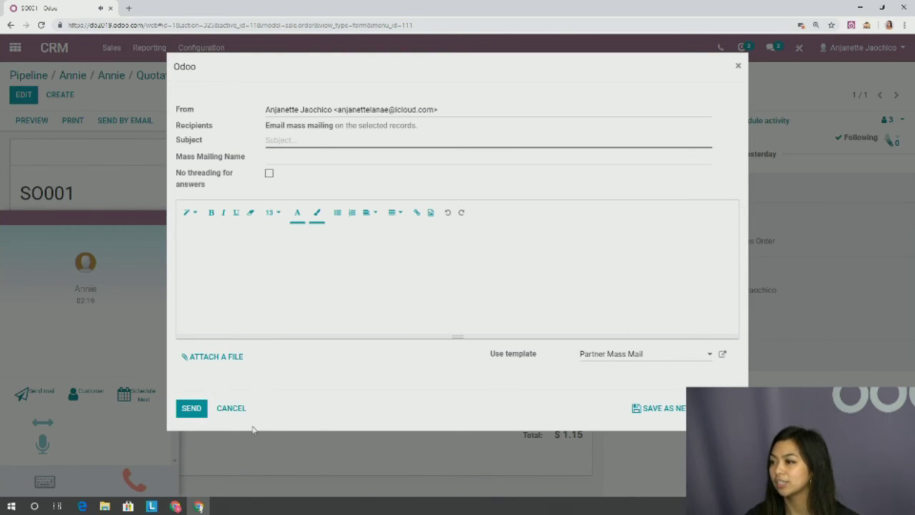
pyautogui.click(239, 408)
pyautogui.click(133, 219)
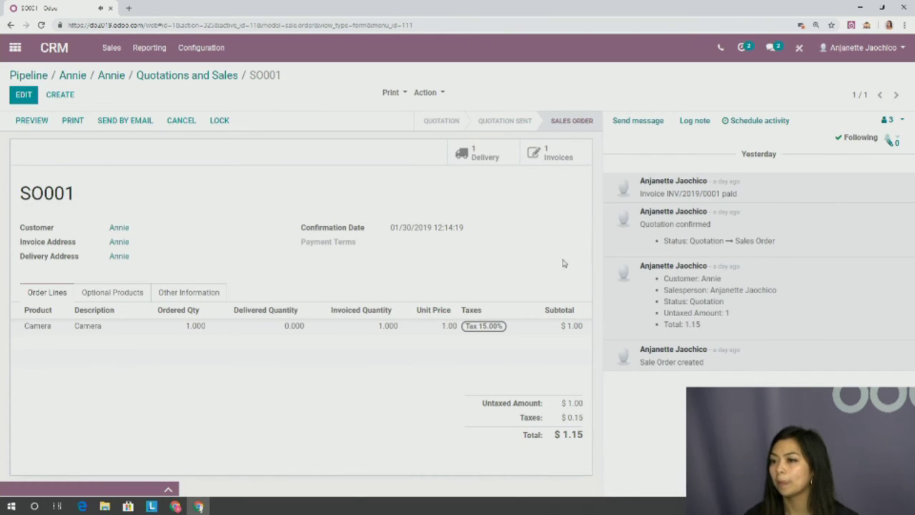
# End the ongoing call from the call window and return to the customer's contact record
pyautogui.click(105, 487)
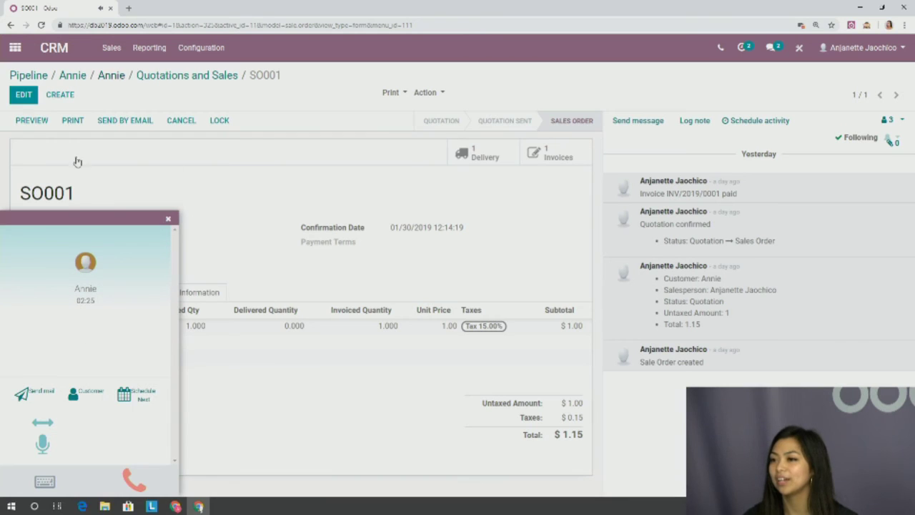
pyautogui.click(132, 480)
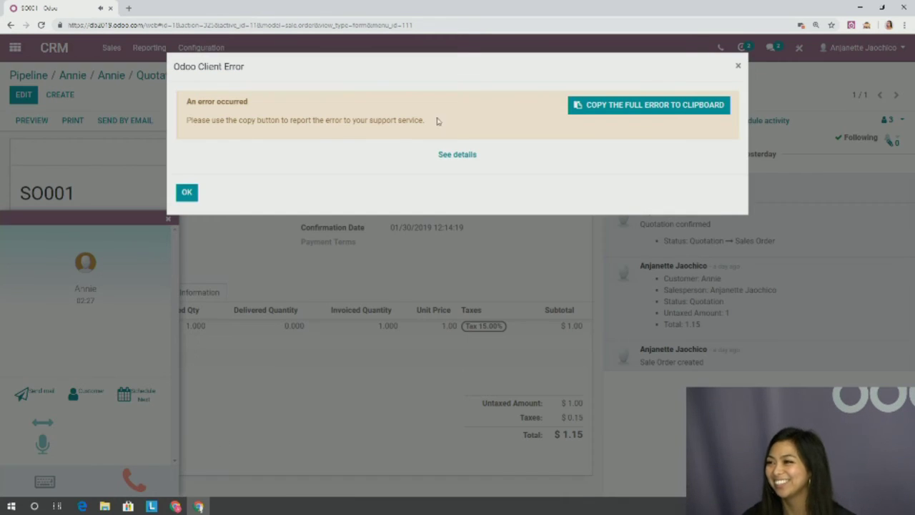
pyautogui.click(187, 192)
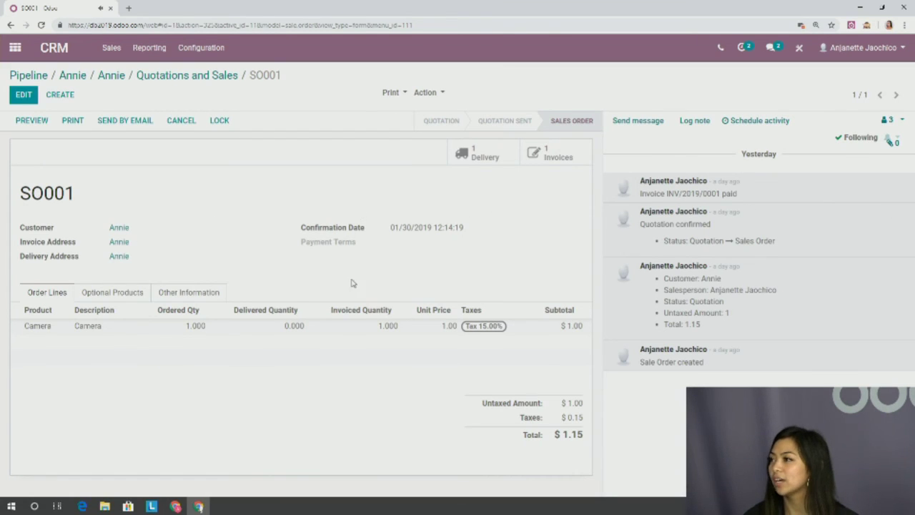
pyautogui.click(113, 80)
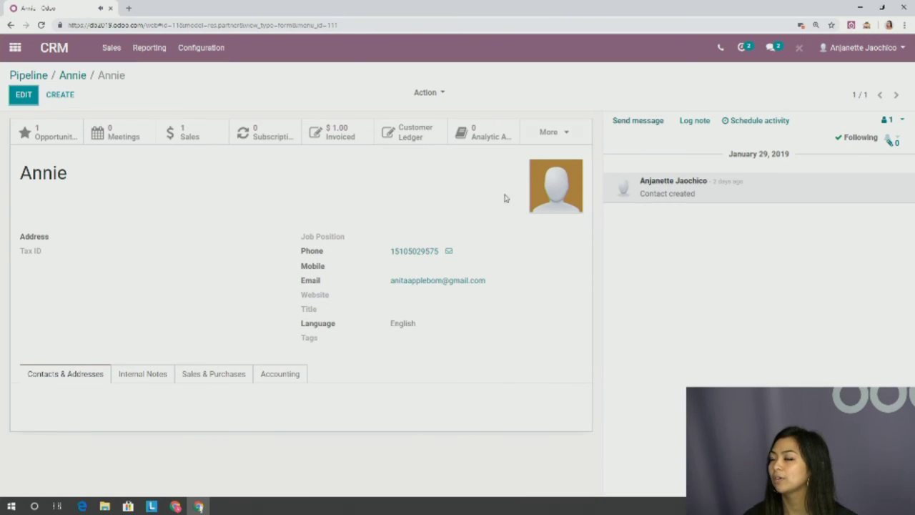
pyautogui.click(643, 121)
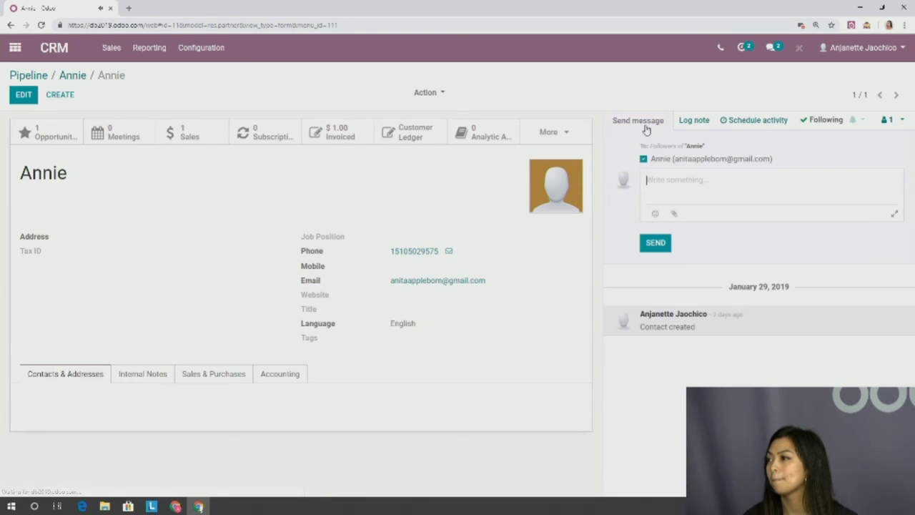
pyautogui.click(894, 215)
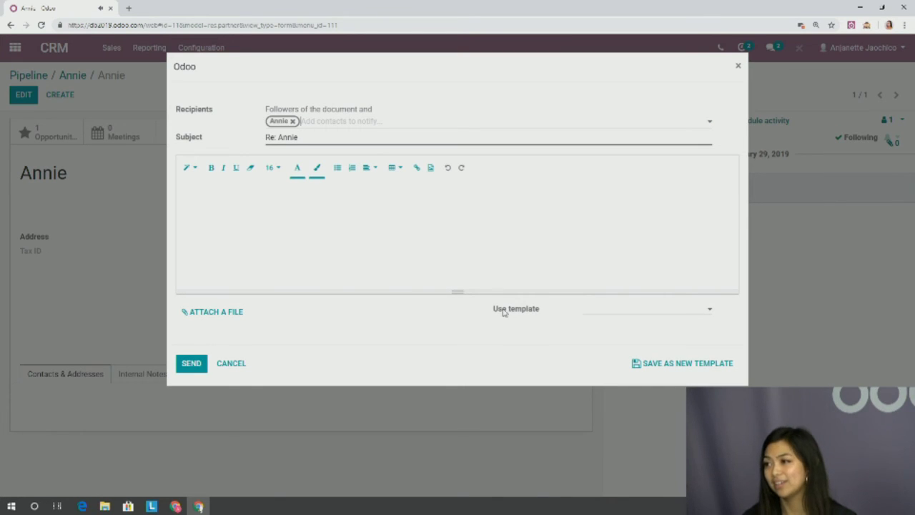
pyautogui.click(625, 314)
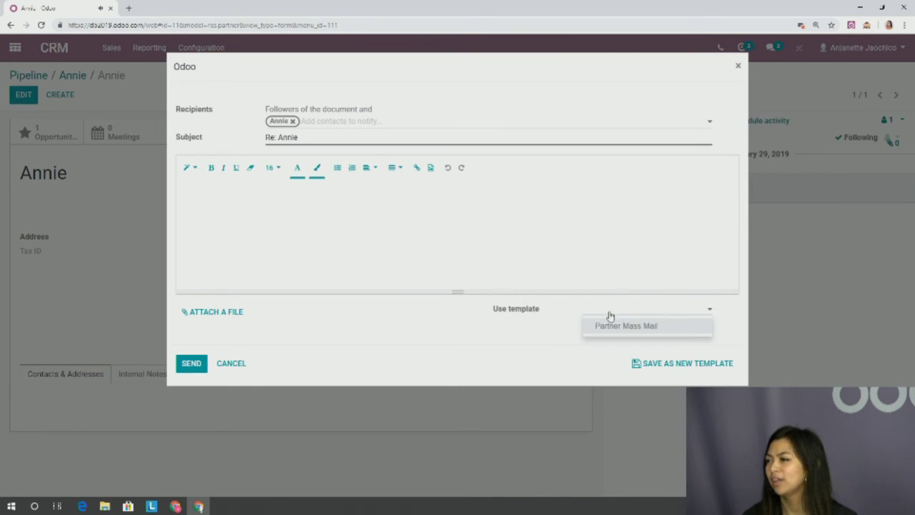
pyautogui.click(609, 315)
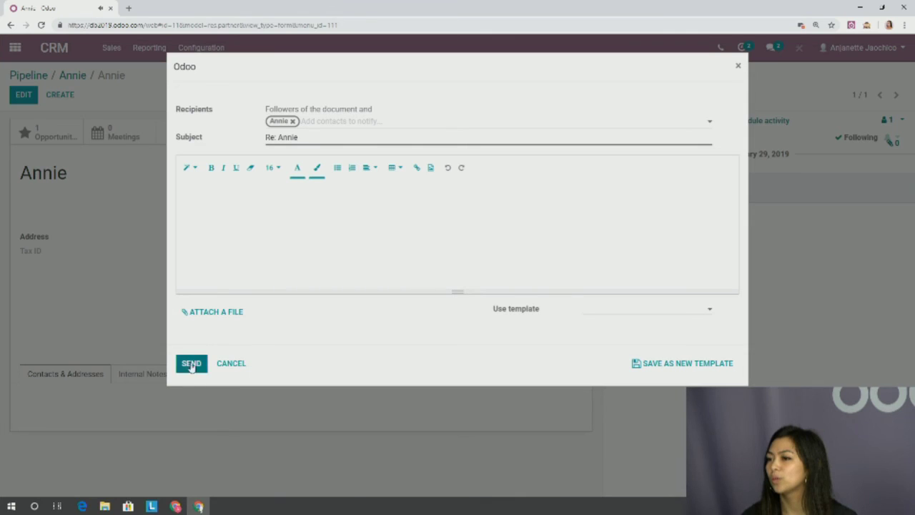
pyautogui.click(231, 366)
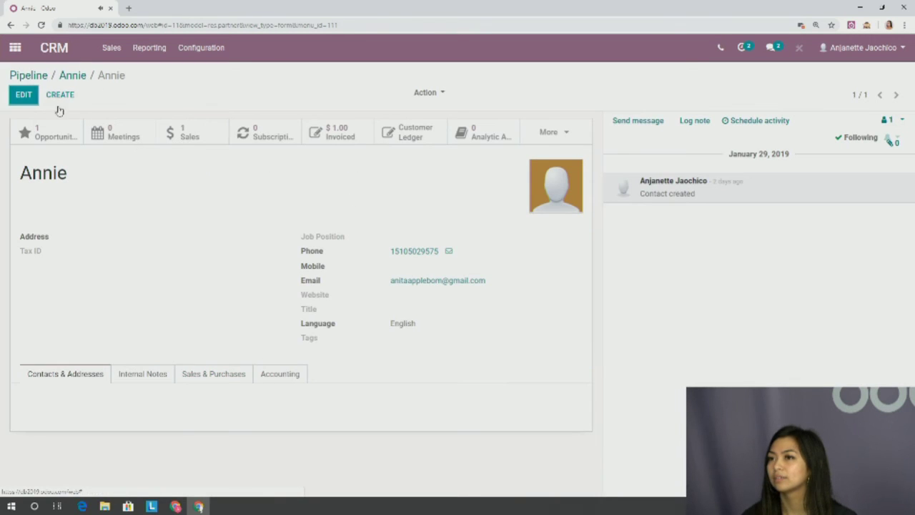
# Open the customer's opportunity from the pipeline and compose a full email with the Meet Our Latest Addition 1 template
pyautogui.click(26, 78)
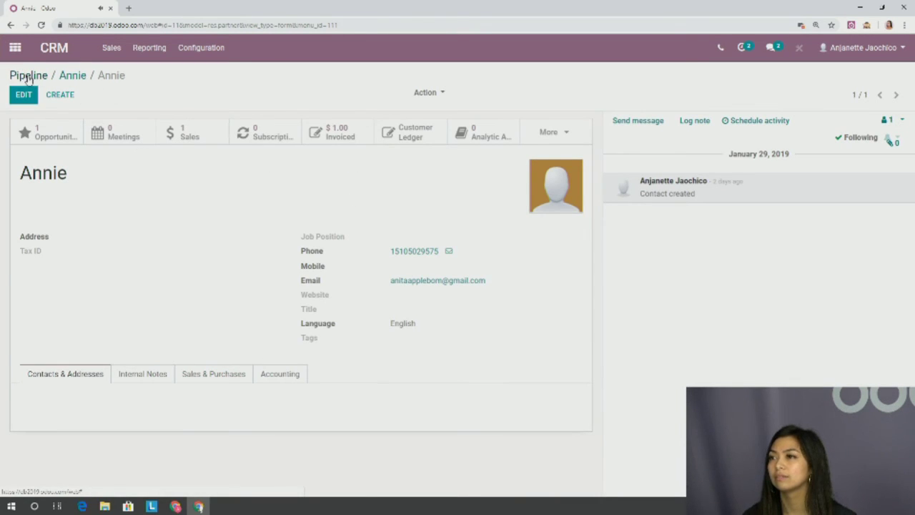
pyautogui.click(84, 165)
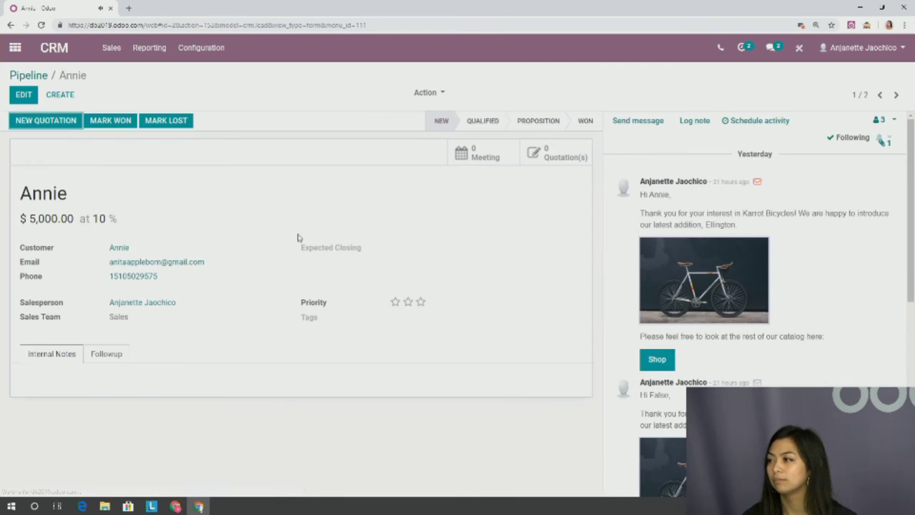
pyautogui.click(639, 123)
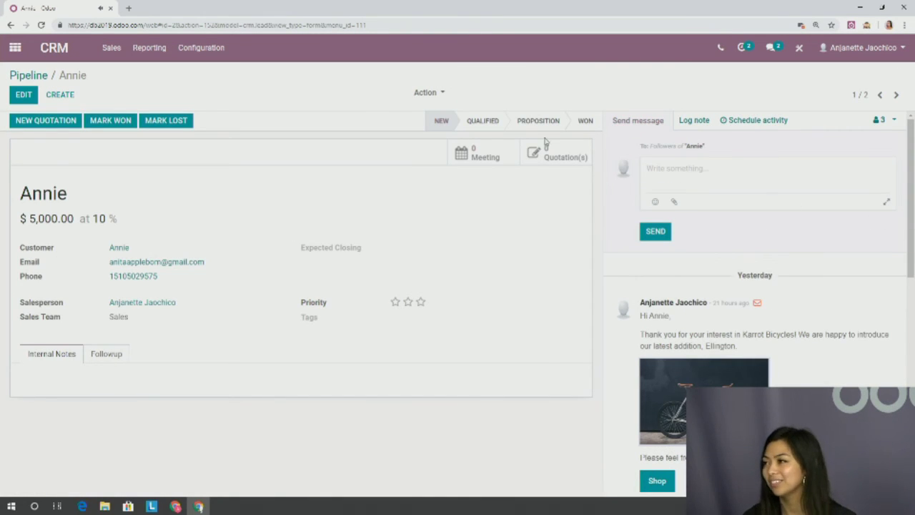
pyautogui.click(889, 207)
pyautogui.click(617, 312)
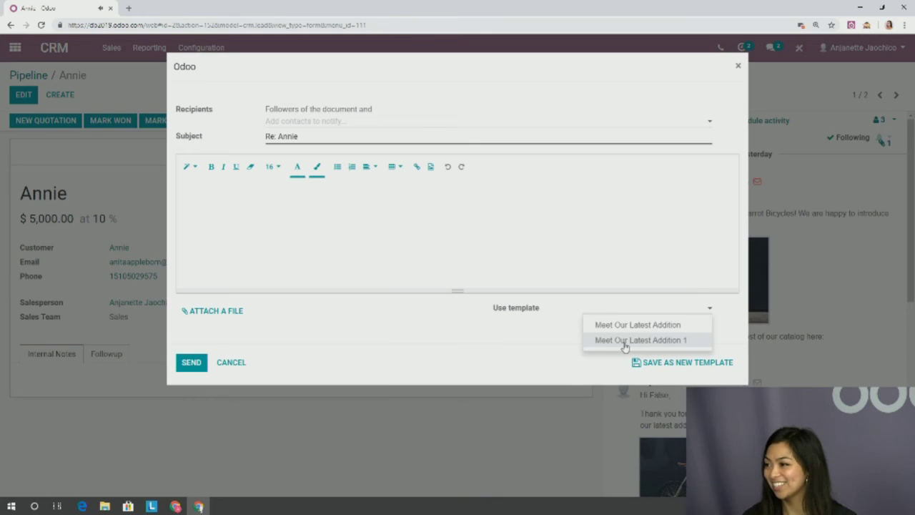
pyautogui.click(624, 340)
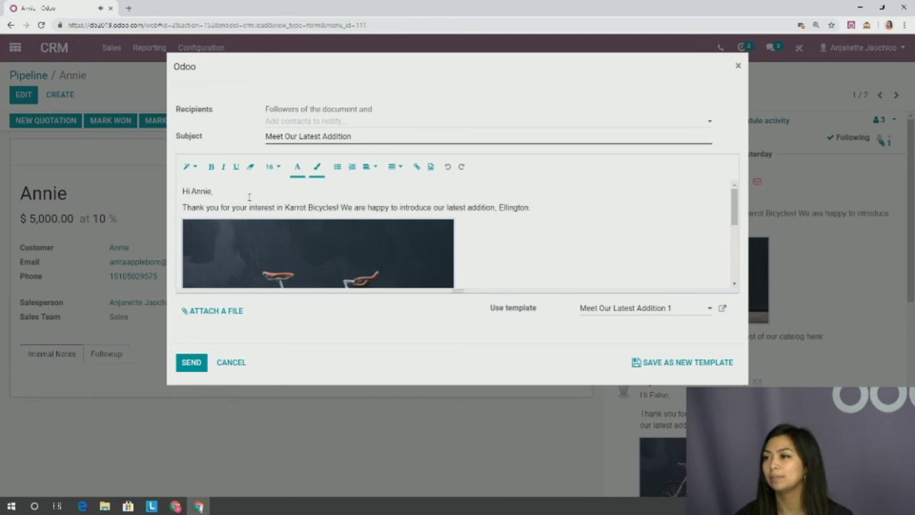
# Review the email body from the greeting through the bicycle image down to the Shop link
pyautogui.scroll(-1, 250, 198)
pyautogui.scroll(-2, 273, 222)
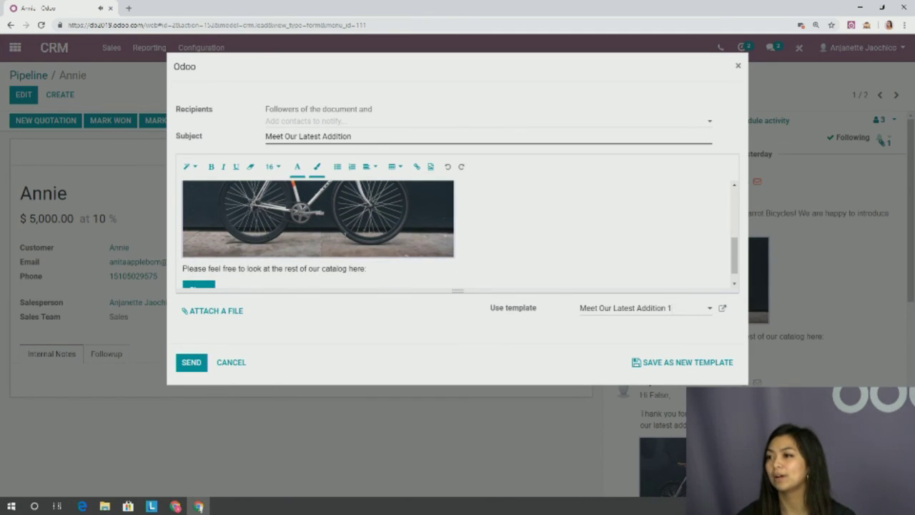
pyautogui.scroll(3, 318, 236)
pyautogui.scroll(-2, 318, 236)
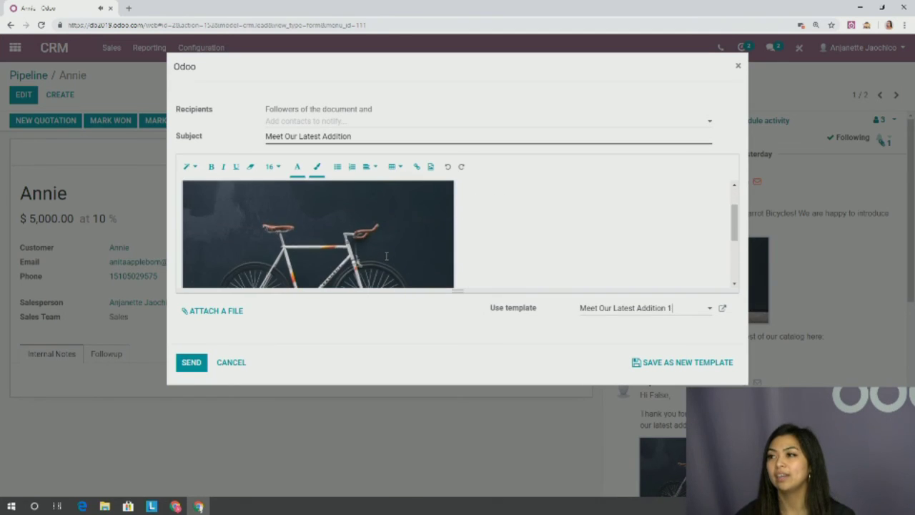
pyautogui.scroll(-3, 386, 257)
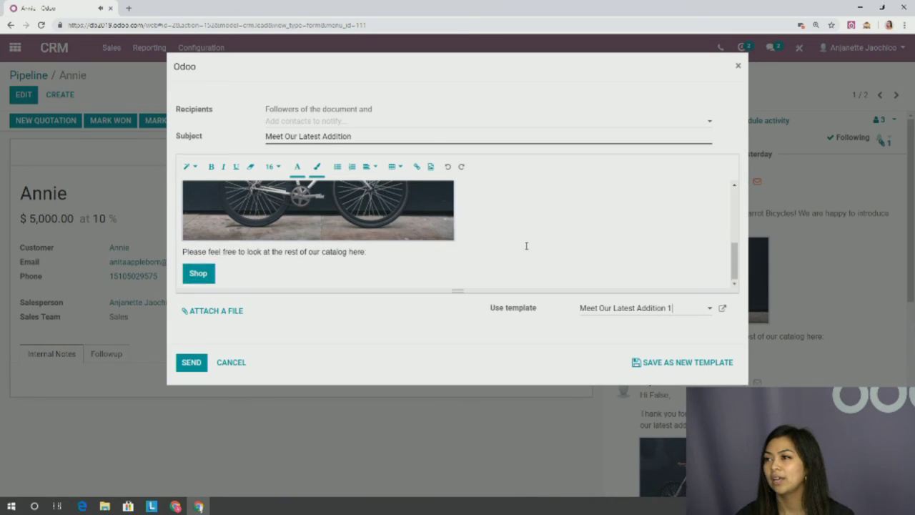
pyautogui.scroll(5, 527, 251)
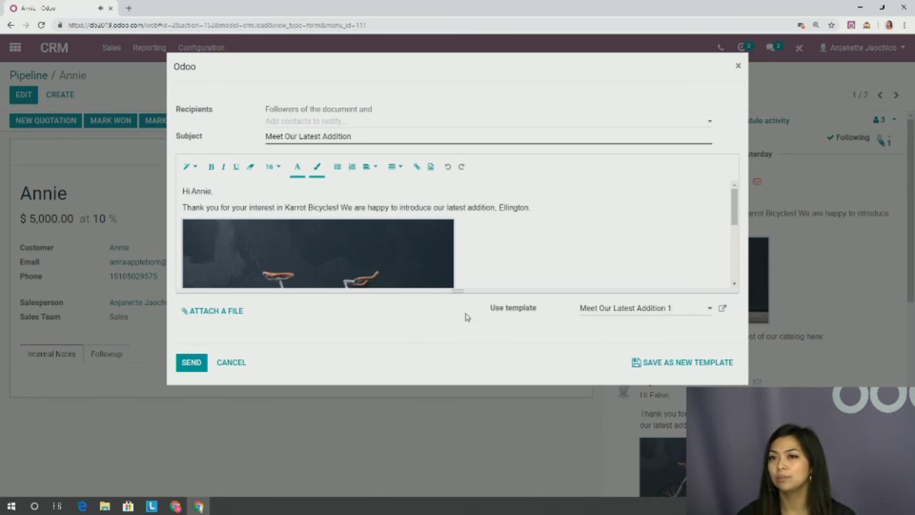
pyautogui.scroll(-5, 451, 263)
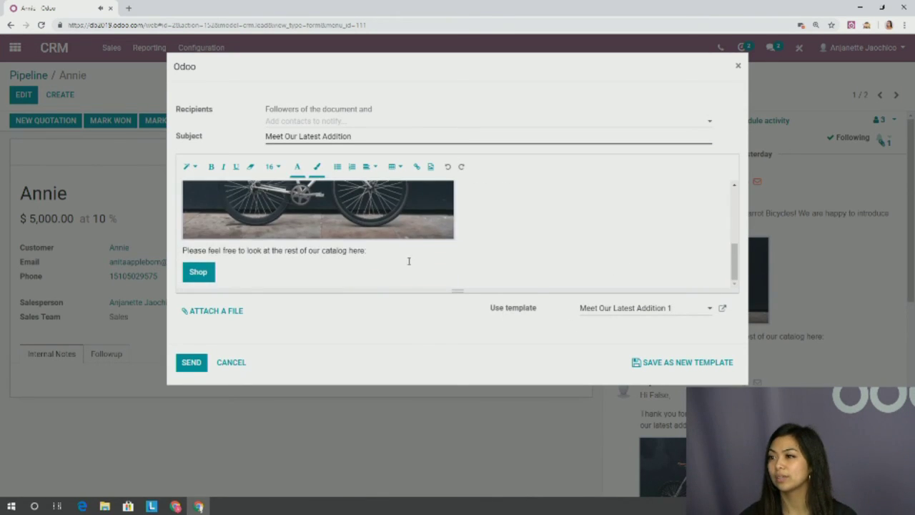
pyautogui.scroll(5, 409, 259)
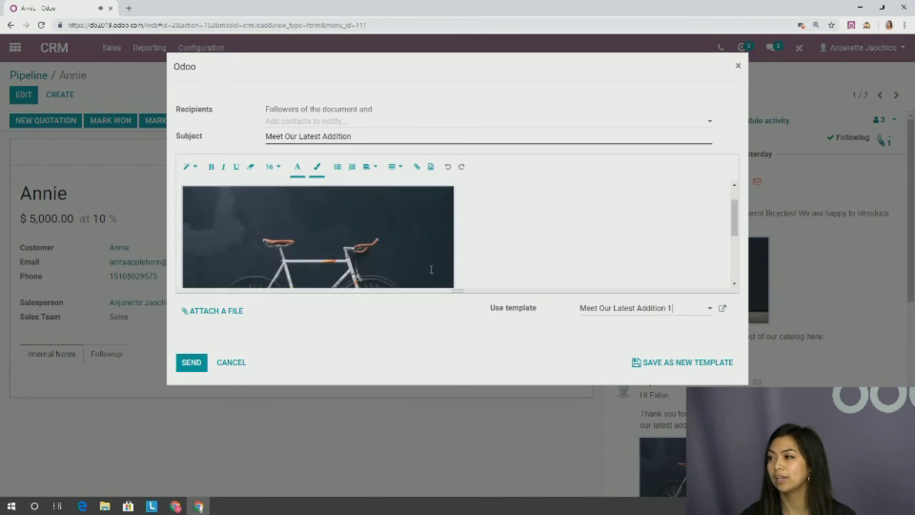
# Open the applied email template and examine its Applies to choices and the Dynamic Placeholder Generator's field options
pyautogui.click(722, 312)
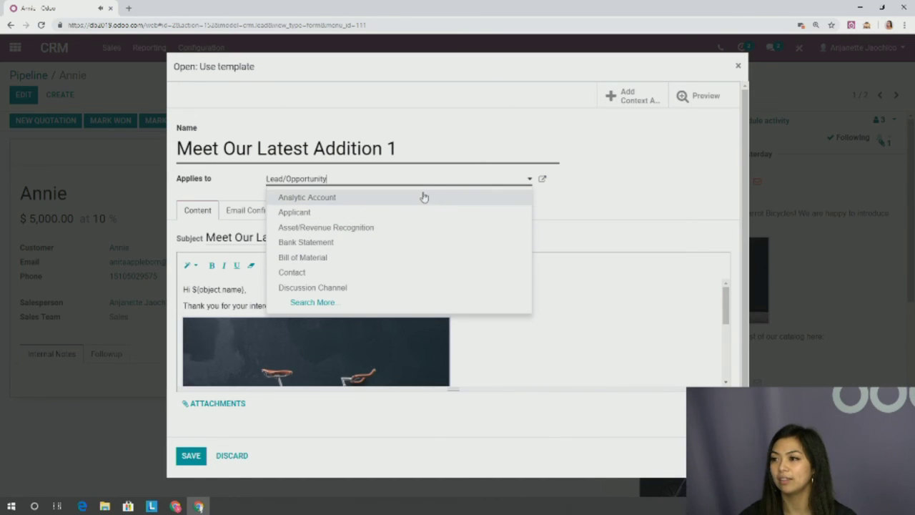
pyautogui.click(608, 186)
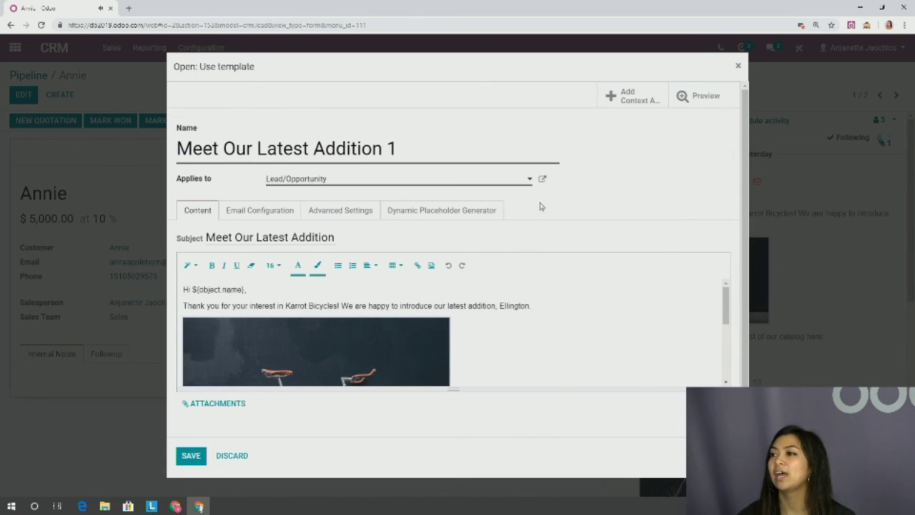
pyautogui.click(451, 215)
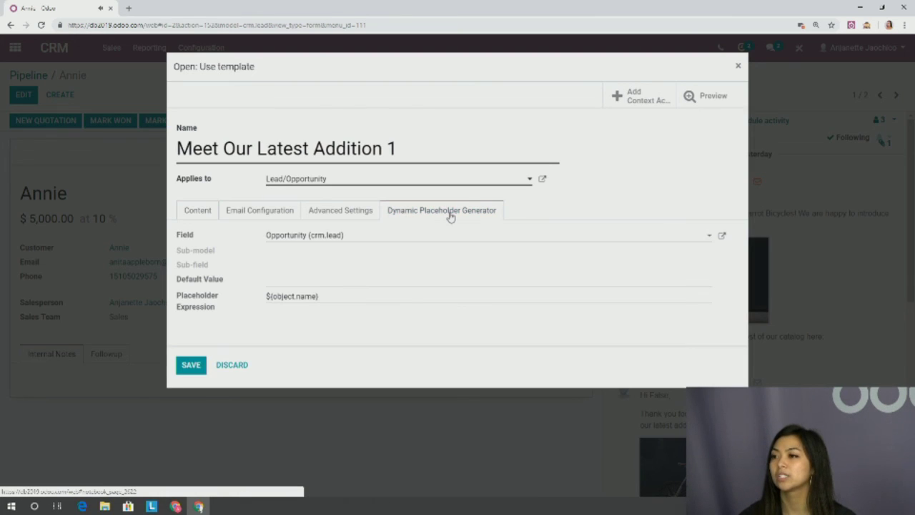
pyautogui.click(301, 239)
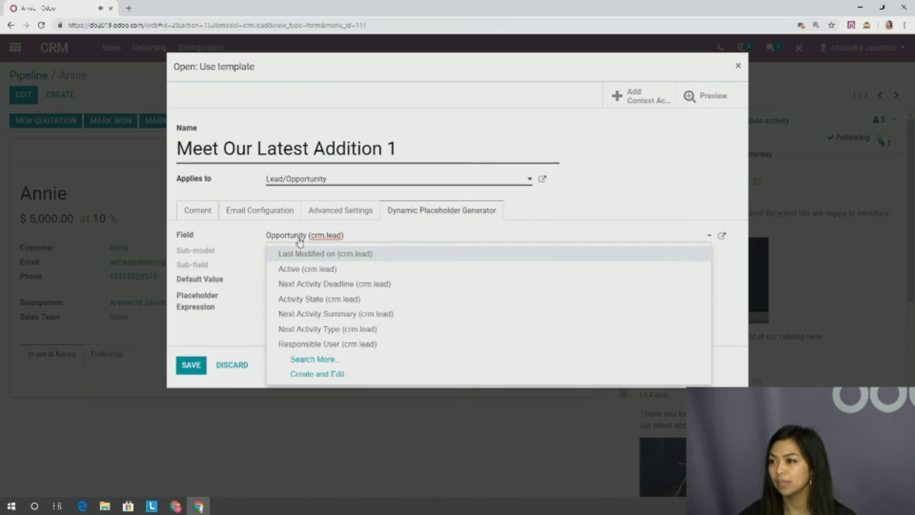
pyautogui.click(252, 243)
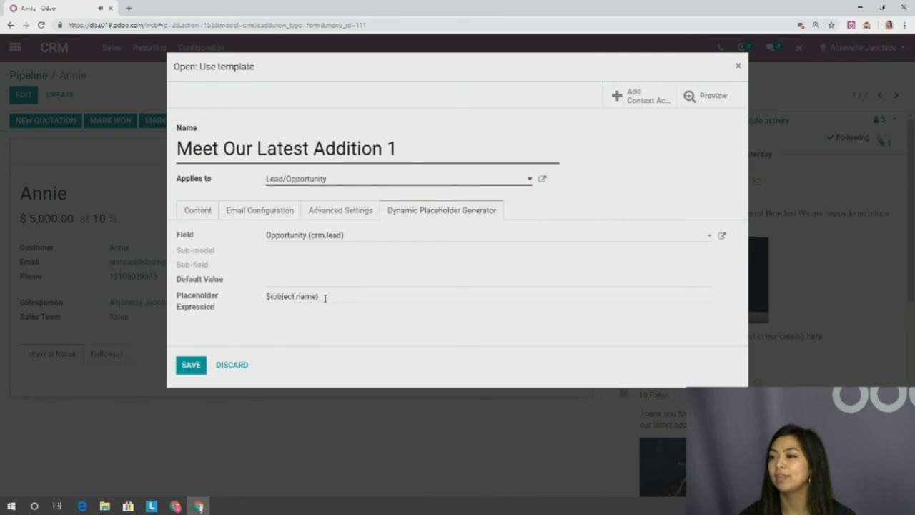
# Compare the generator's placeholder expression with the greeting in the template content, and close the template without saving
pyautogui.moveTo(321, 296); pyautogui.dragTo(261, 300)
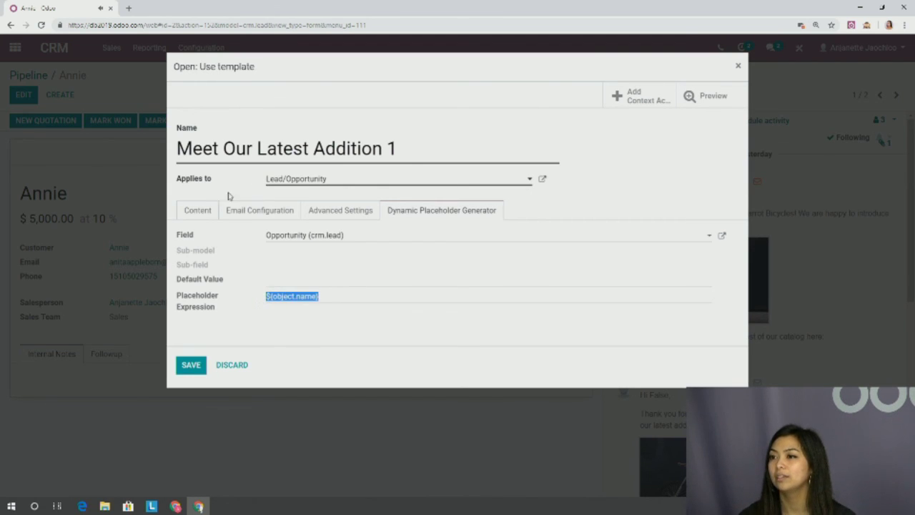
pyautogui.click(198, 211)
pyautogui.click(245, 291)
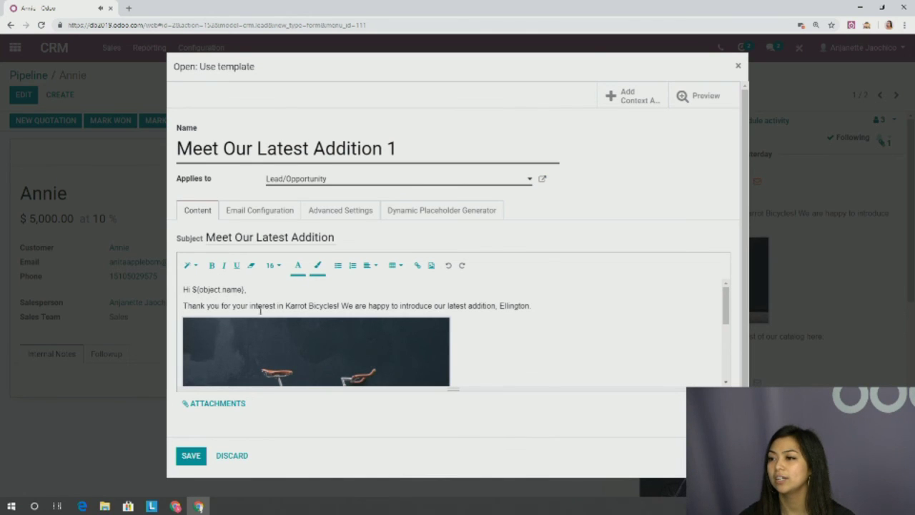
pyautogui.scroll(-5, 261, 309)
pyautogui.click(231, 457)
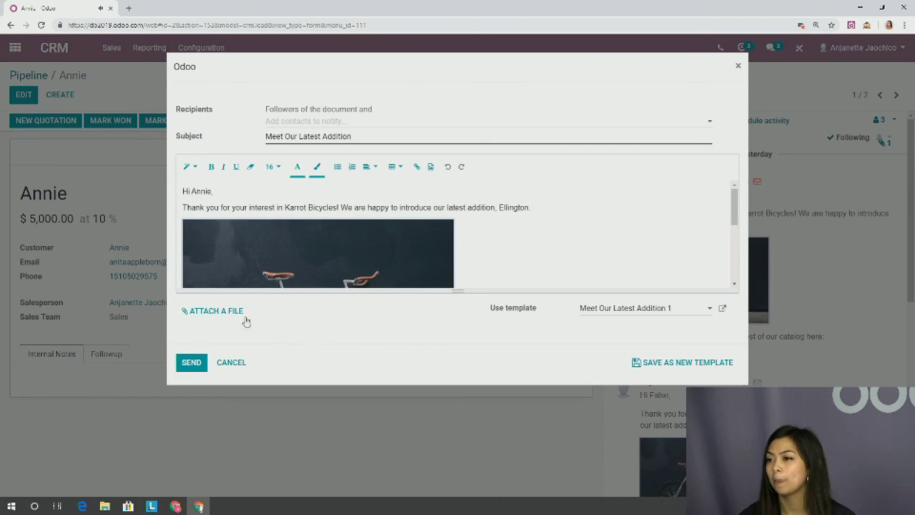
# Send the Meet Our Latest Addition email and follow the Shop link in the logged message
pyautogui.scroll(-5, 552, 236)
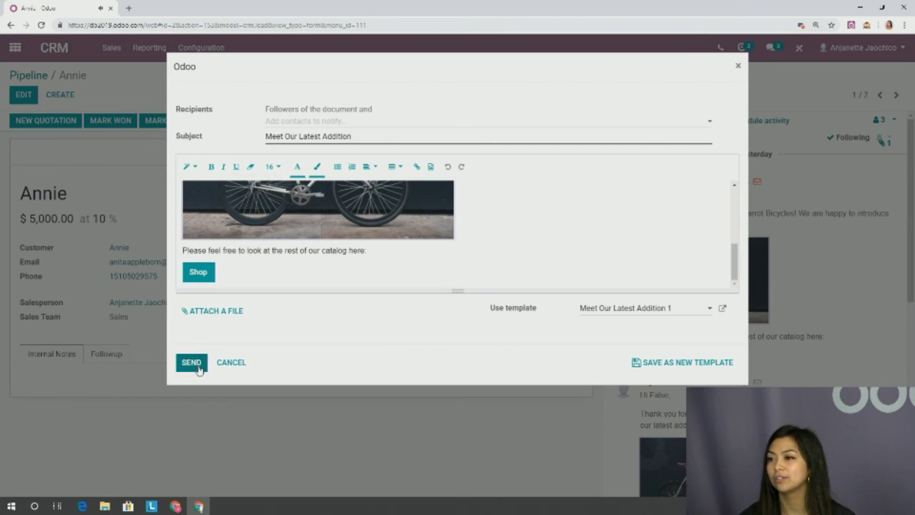
pyautogui.click(194, 362)
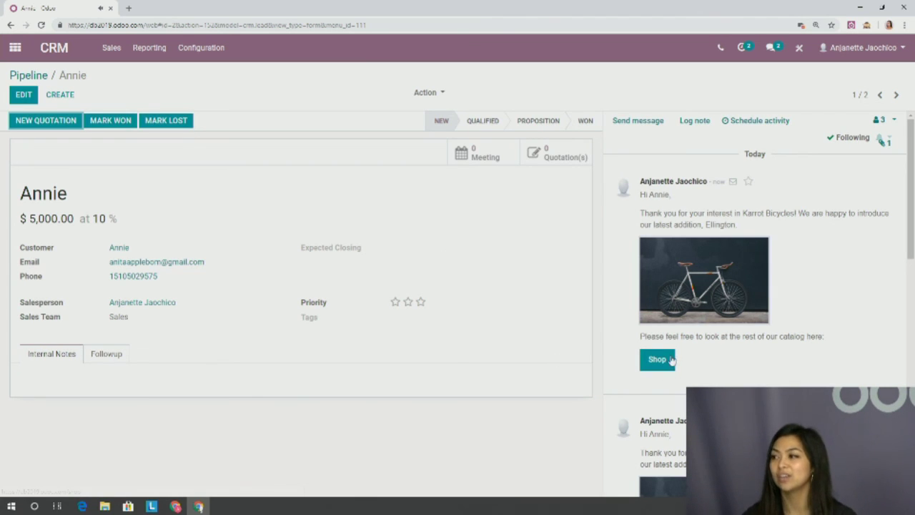
pyautogui.click(662, 362)
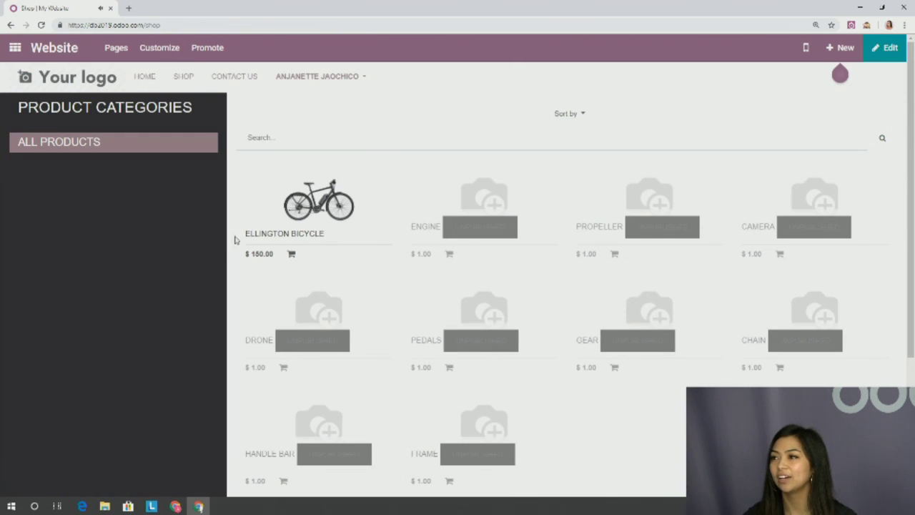
# Add one Ellington Bicycle to the cart from its product page and proceed to checkout
pyautogui.click(313, 217)
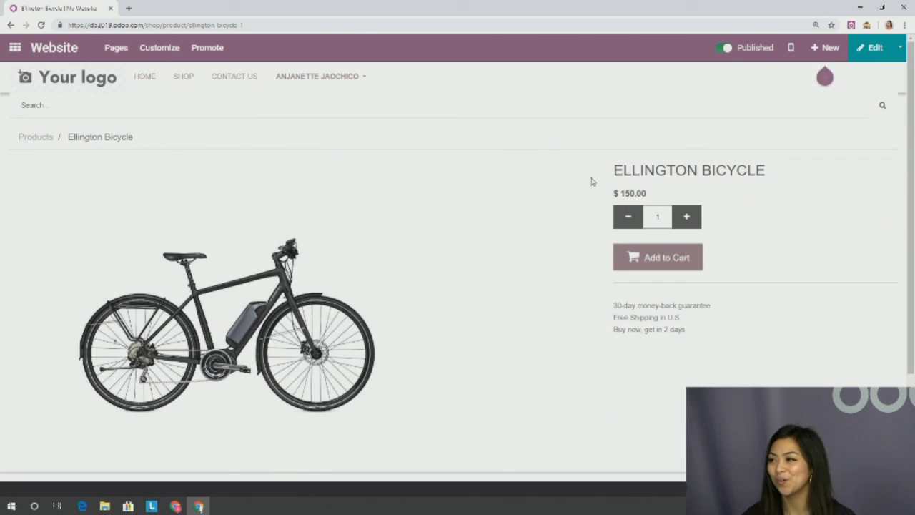
pyautogui.click(652, 260)
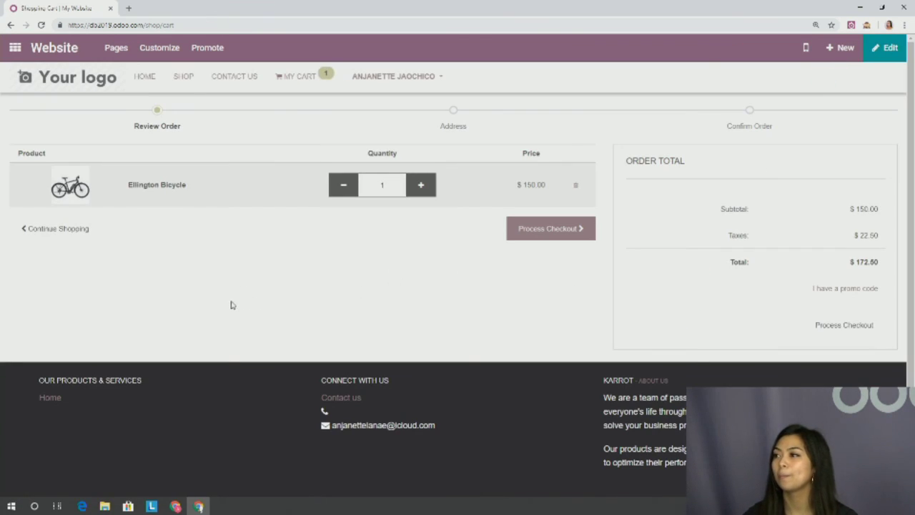
pyautogui.click(551, 231)
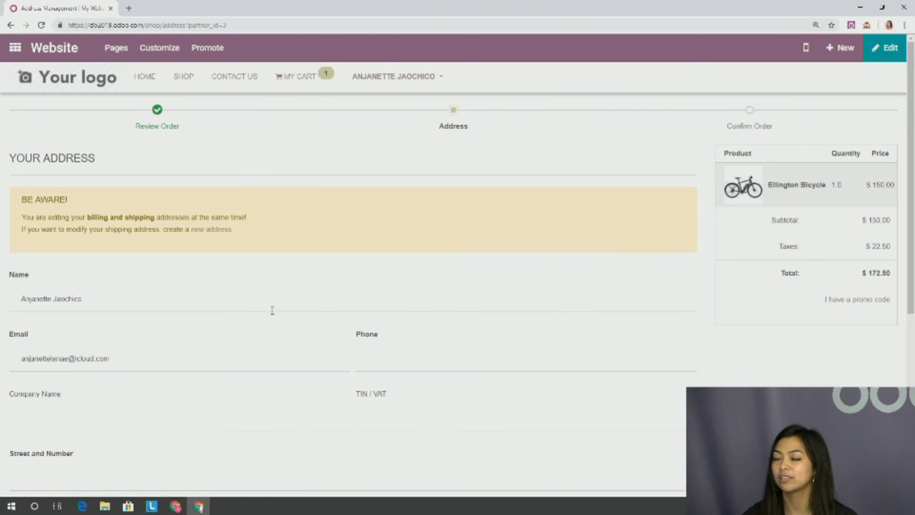
# Examine the checkout address form's contact, company and address fields alongside the order summary
pyautogui.scroll(-1, 272, 310)
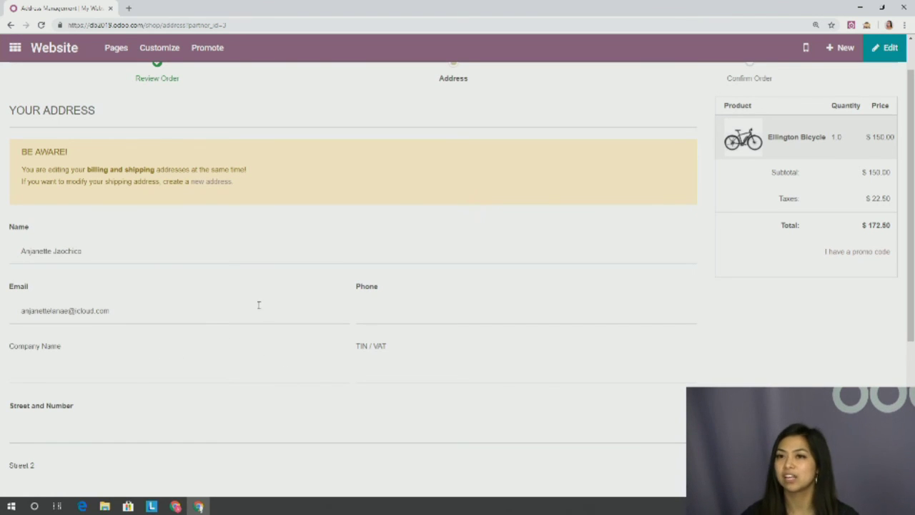
pyautogui.scroll(-3, 180, 296)
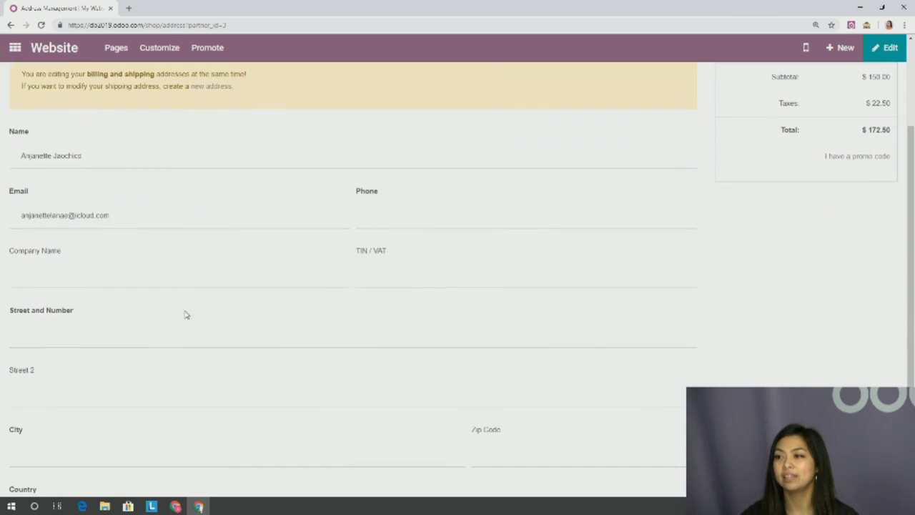
pyautogui.scroll(5, 211, 340)
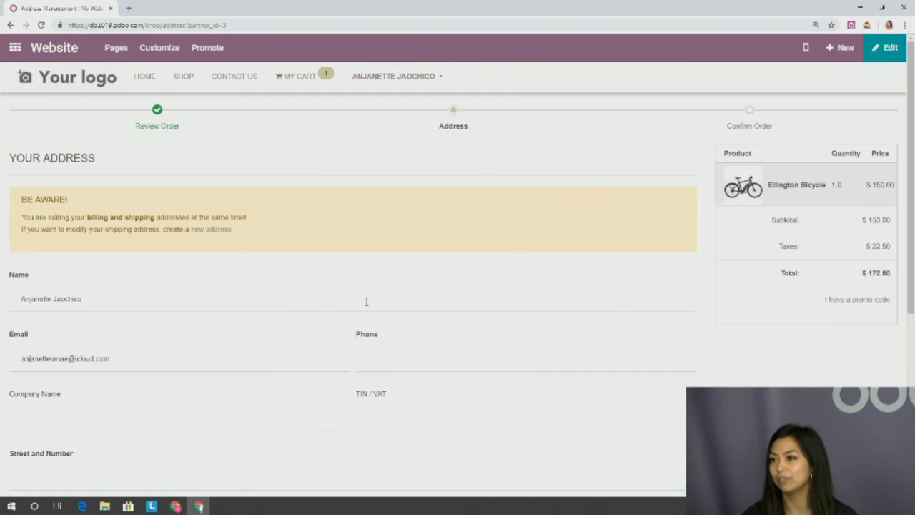
pyautogui.scroll(-4, 469, 309)
pyautogui.scroll(4, 368, 334)
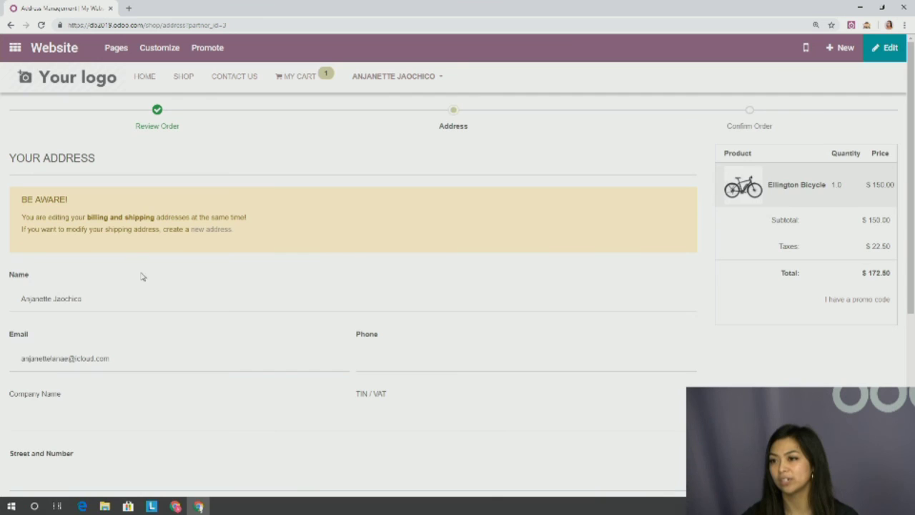
pyautogui.scroll(-8, 172, 307)
pyautogui.scroll(5, 229, 333)
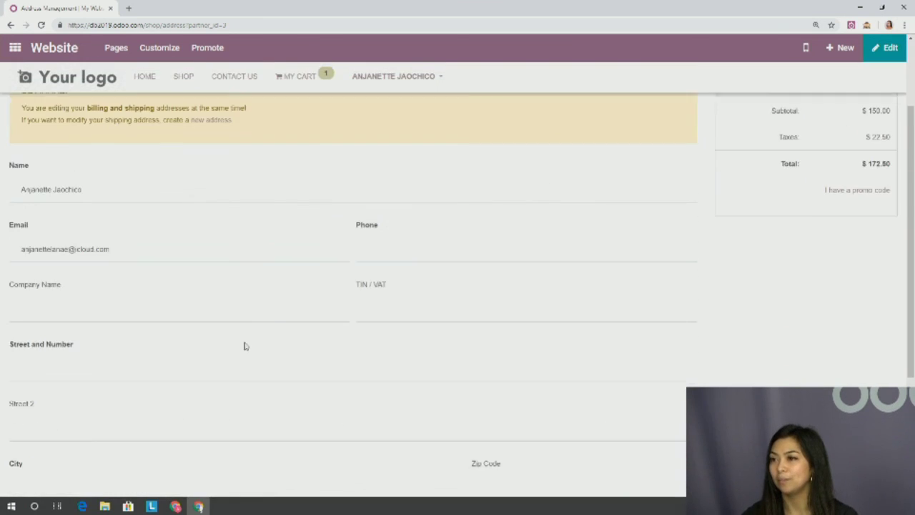
pyautogui.scroll(2, 247, 329)
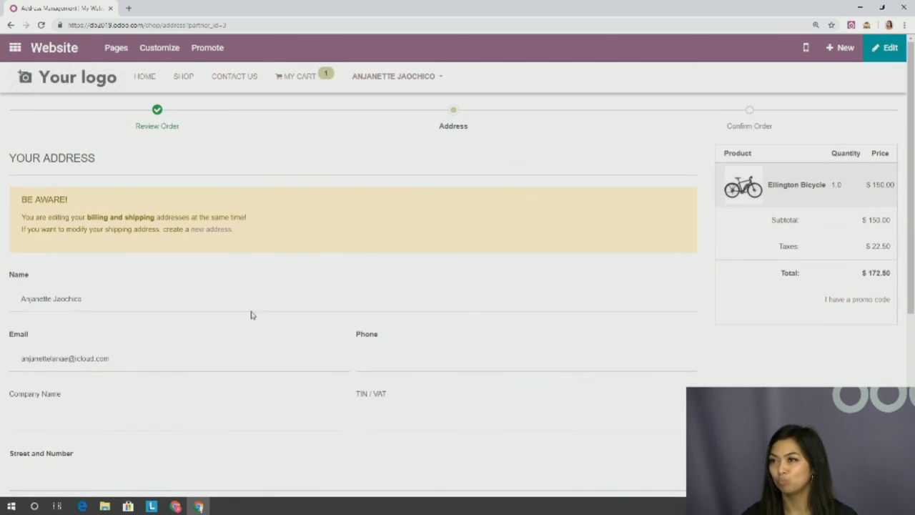
# Leave the checkout for the website's homepage and switch back to the CRM app
pyautogui.click(143, 83)
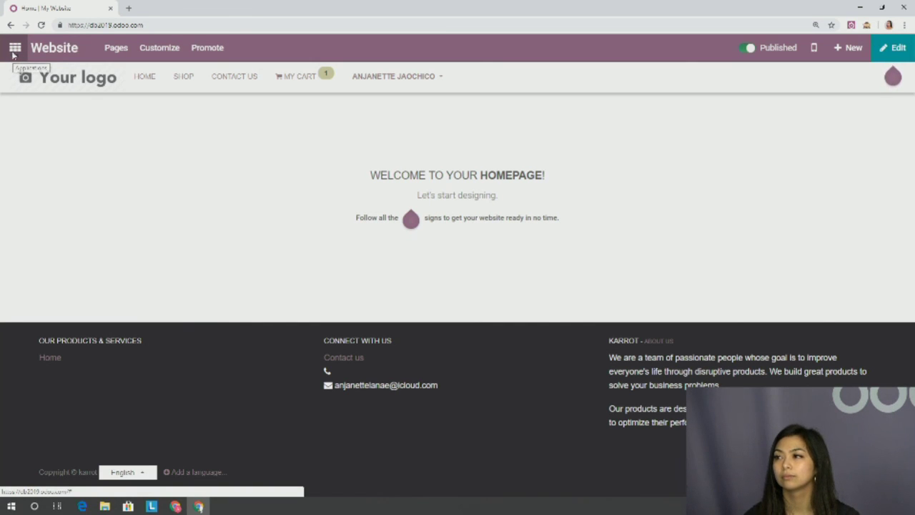
pyautogui.click(14, 52)
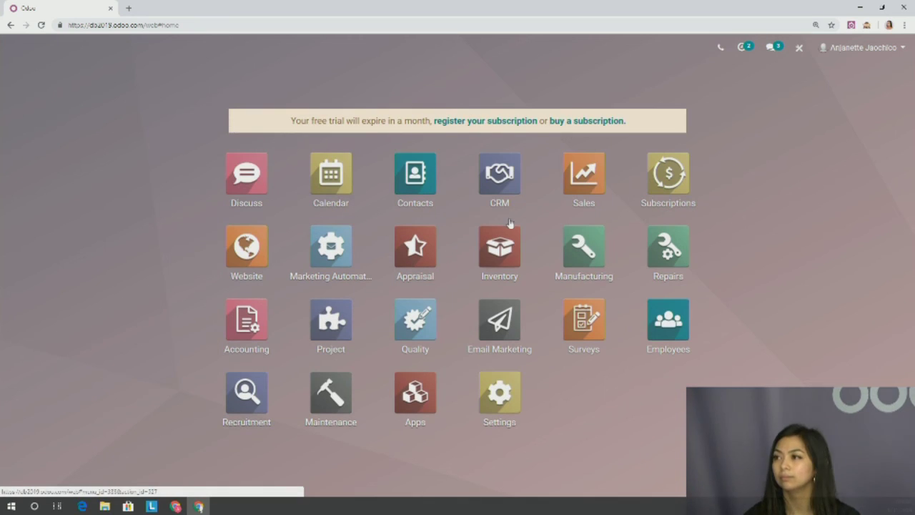
pyautogui.click(506, 177)
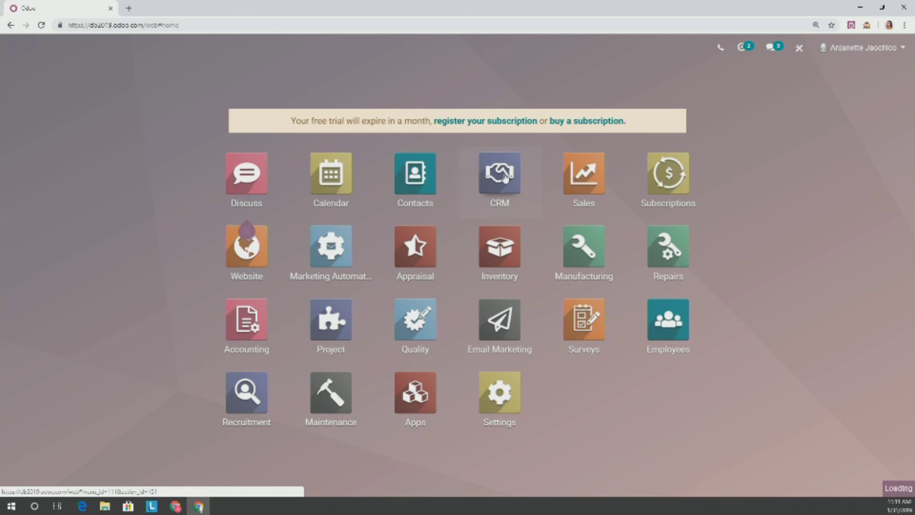